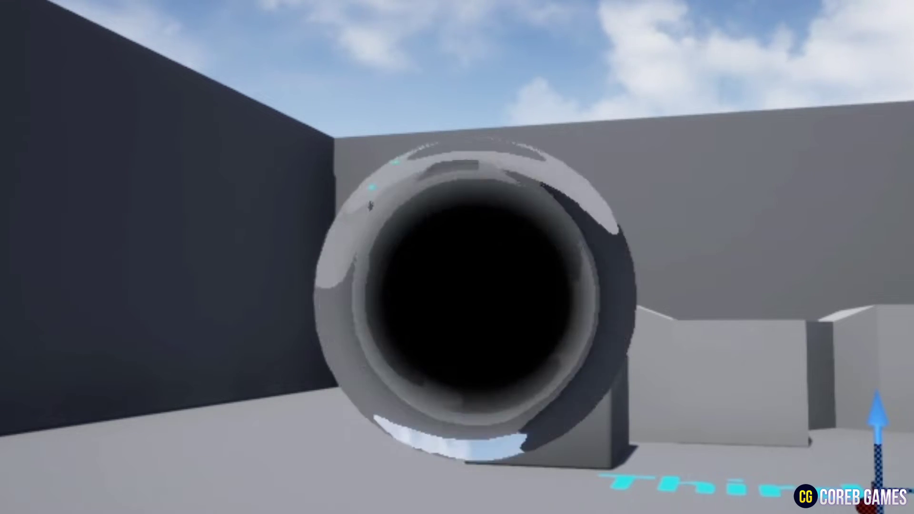
# Step: Create a new material named M_BlackHole in the Content folder
pyautogui.press('Escape')
pyautogui.rightClick(371, 407)
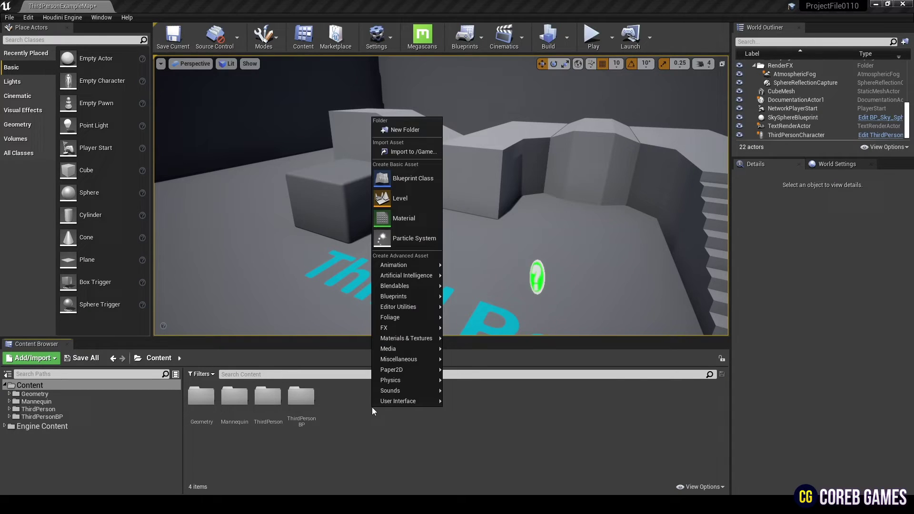
pyautogui.click(433, 217)
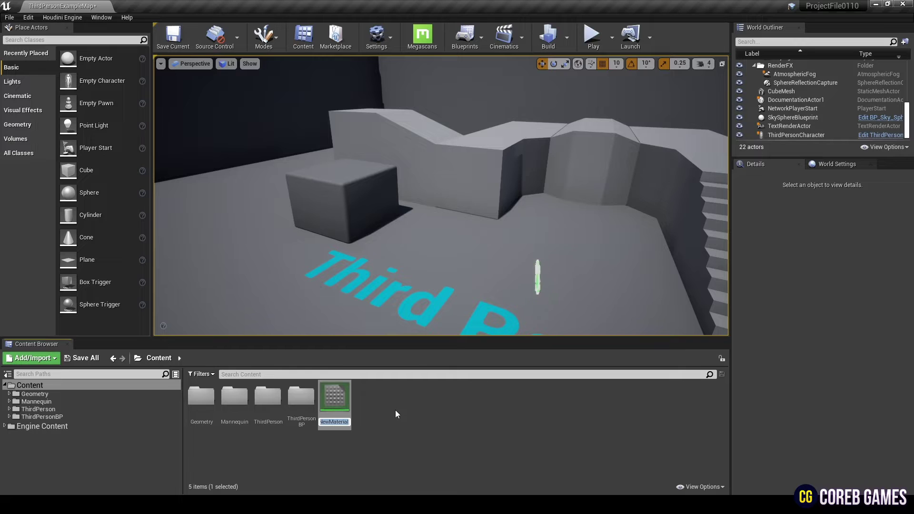
pyautogui.write('M_BlackHole')
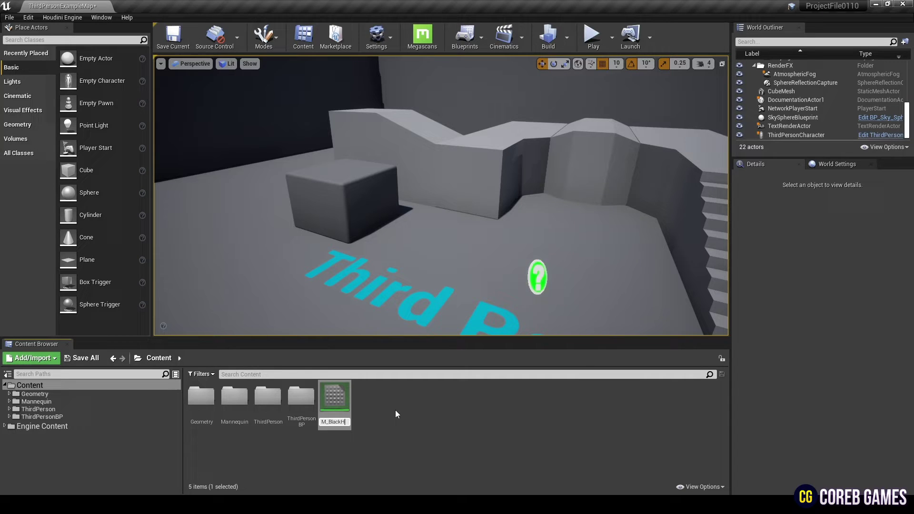
pyautogui.press('Return')
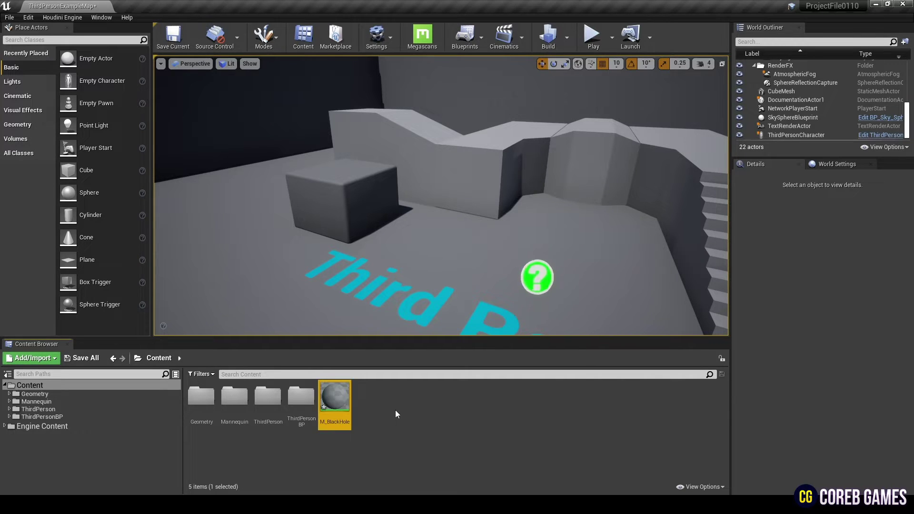
# Step: Open the M_BlackHole material and set its blend mode to Translucent and its shading model to Unlit
pyautogui.doubleClick(338, 392)
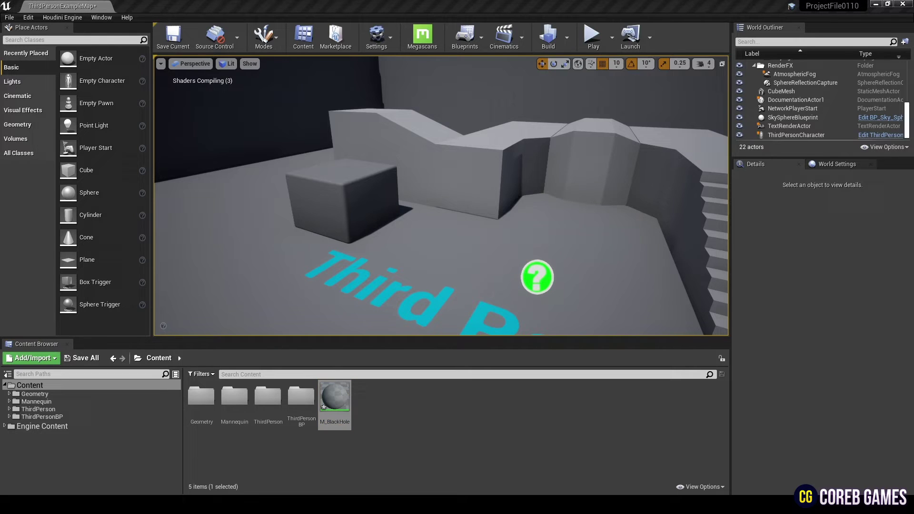
pyautogui.doubleClick(445, 104)
pyautogui.moveTo(276, 200); pyautogui.dragTo(449, 196, button='right')
pyautogui.click(87, 432)
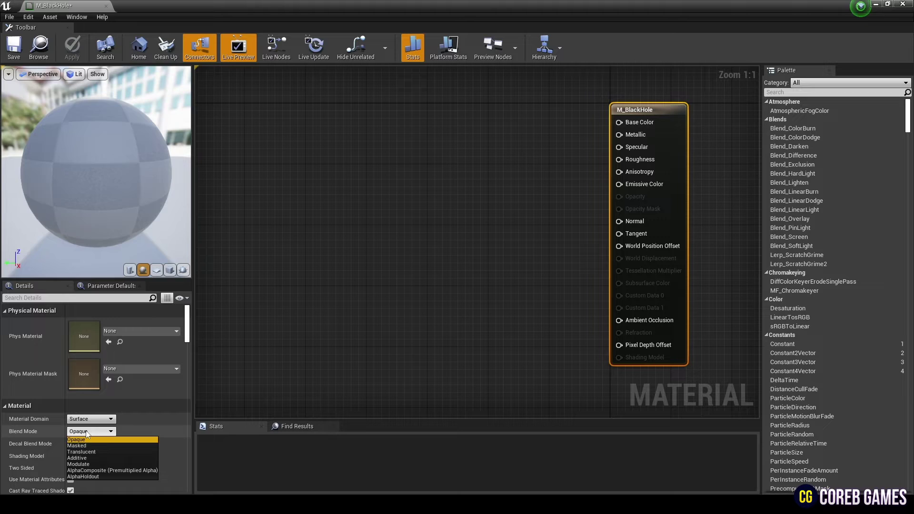
pyautogui.click(93, 452)
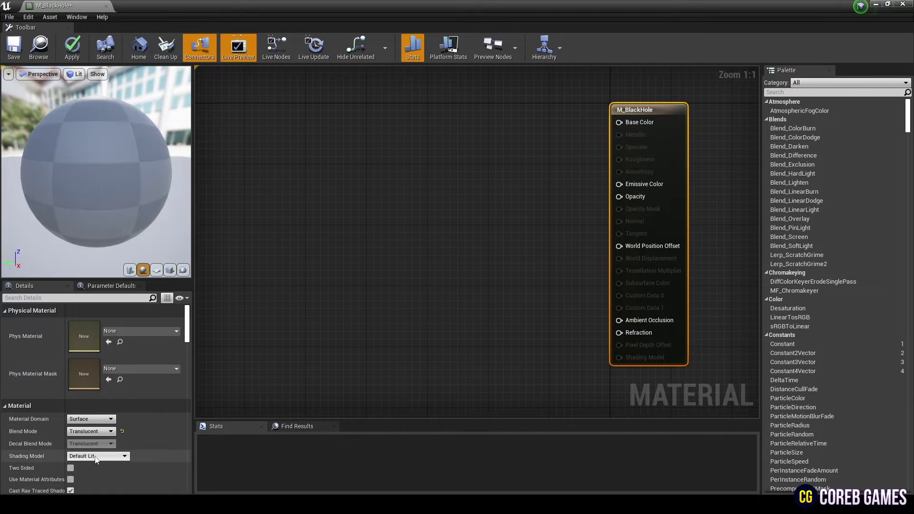
pyautogui.click(95, 456)
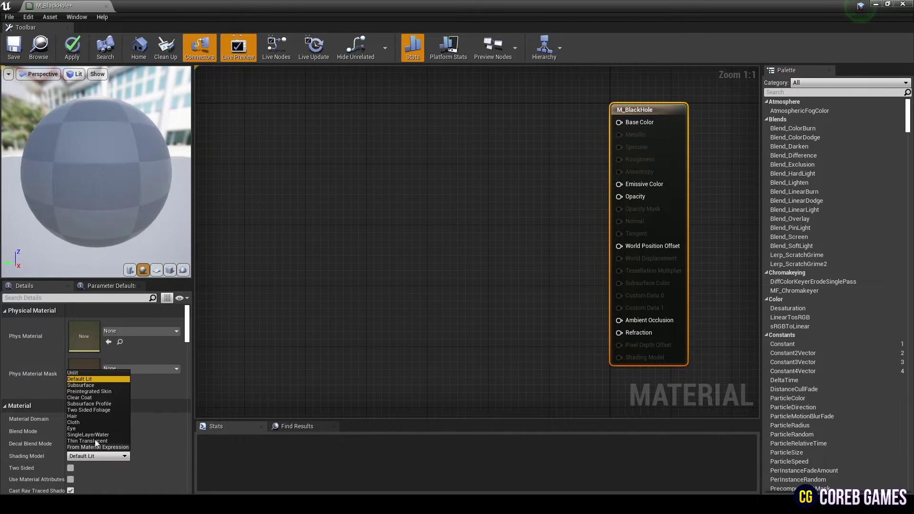
pyautogui.click(98, 373)
# Step: Add a Fresnel node to the empty area of the material graph
pyautogui.moveTo(430, 293); pyautogui.dragTo(453, 290, button='right')
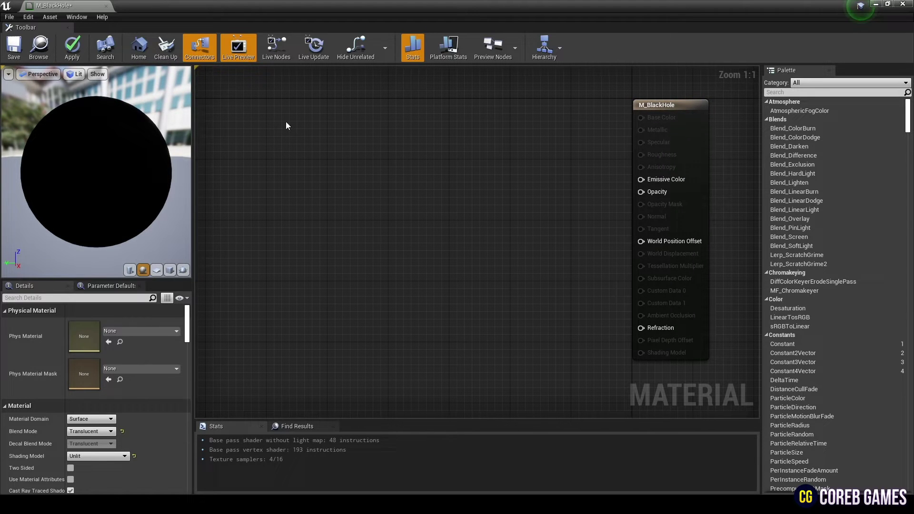
pyautogui.rightClick(268, 137)
pyautogui.write('fresnel')
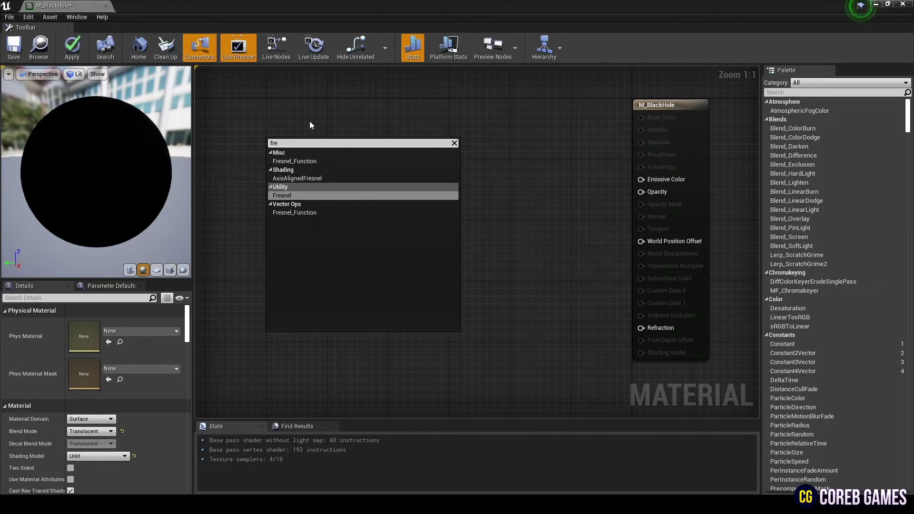
pyautogui.press('Return')
# Step: Add a scalar parameter named Fresnel Expo beside the Fresnel node
pyautogui.moveTo(312, 124); pyautogui.dragTo(415, 159, button='right')
pyautogui.click(296, 160)
pyautogui.click(289, 168)
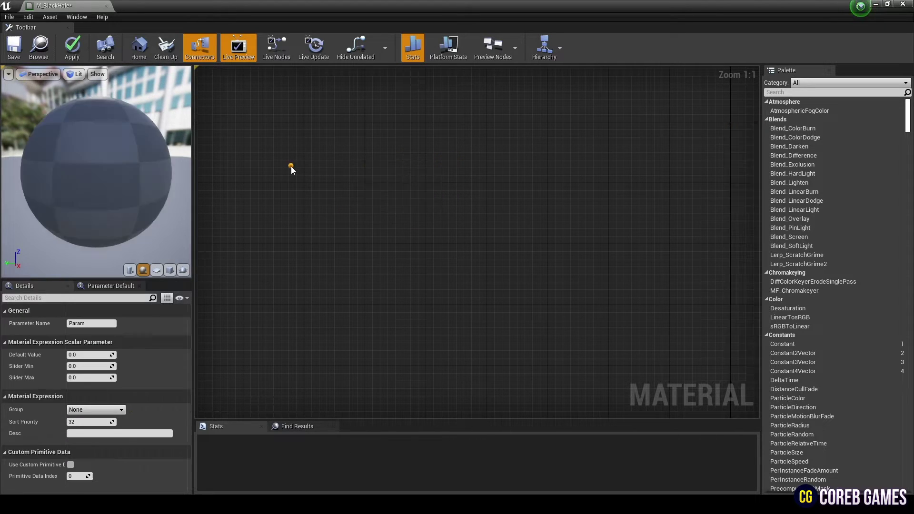
pyautogui.write('Fresnale')
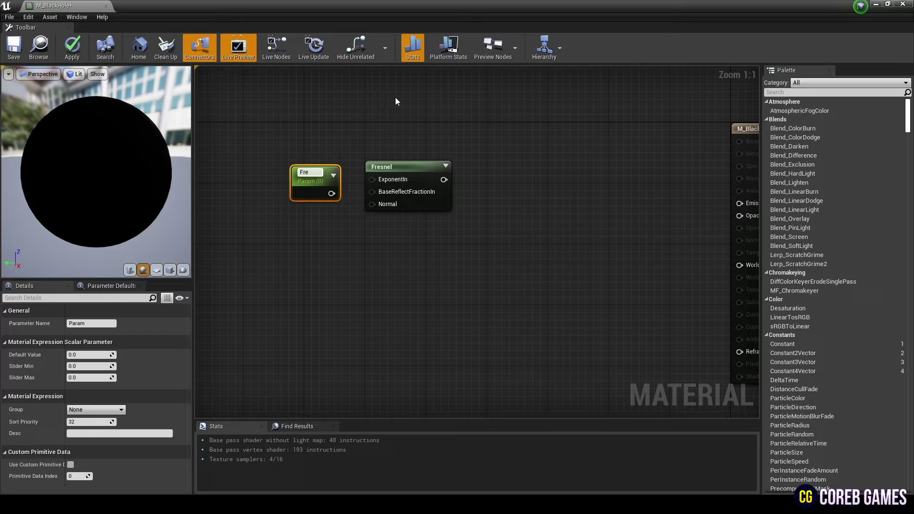
pyautogui.press('BackSpace')
pyautogui.press('BackSpace')
pyautogui.press('BackSpace')
pyautogui.write('el Expo')
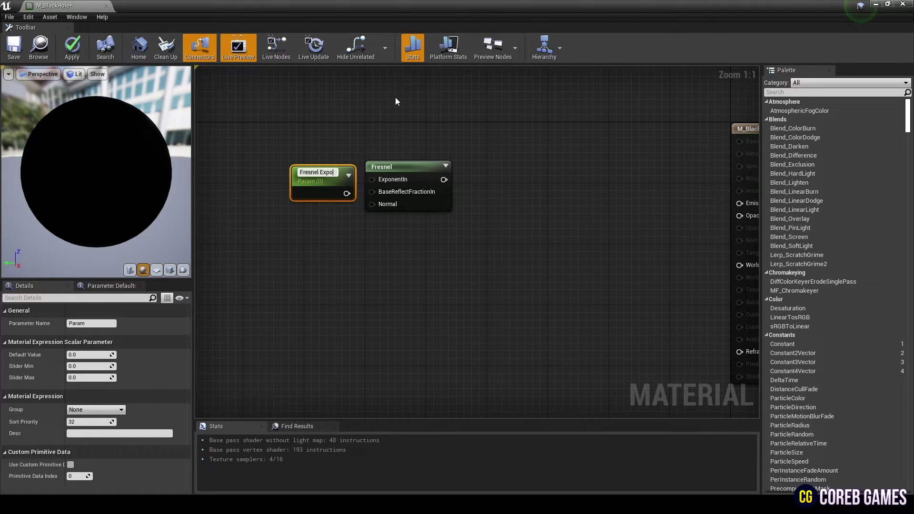
pyautogui.press('Return')
# Step: Set the Fresnel Expo default value to 2.5 and connect it to the Fresnel node's ExponentIn input
pyautogui.click(98, 355)
pyautogui.write('2')
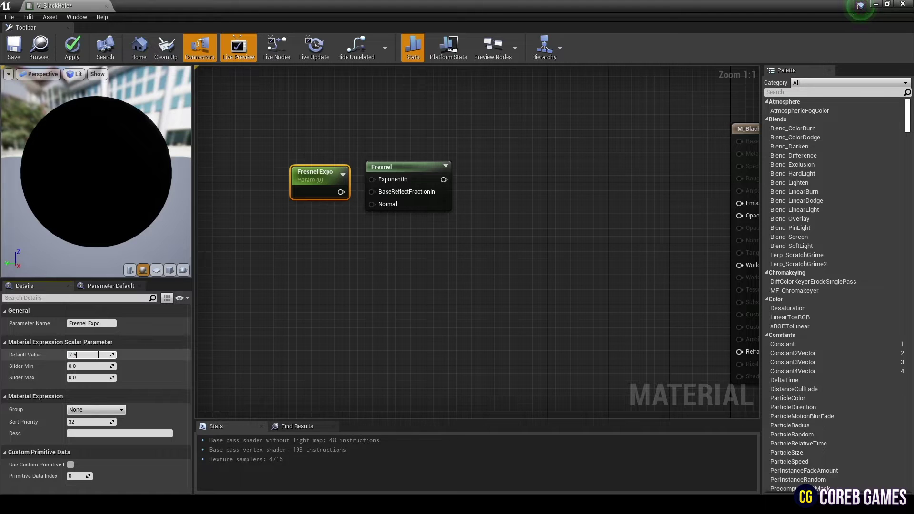
pyautogui.write('.5')
pyautogui.press('Return')
pyautogui.moveTo(324, 173); pyautogui.dragTo(330, 168)
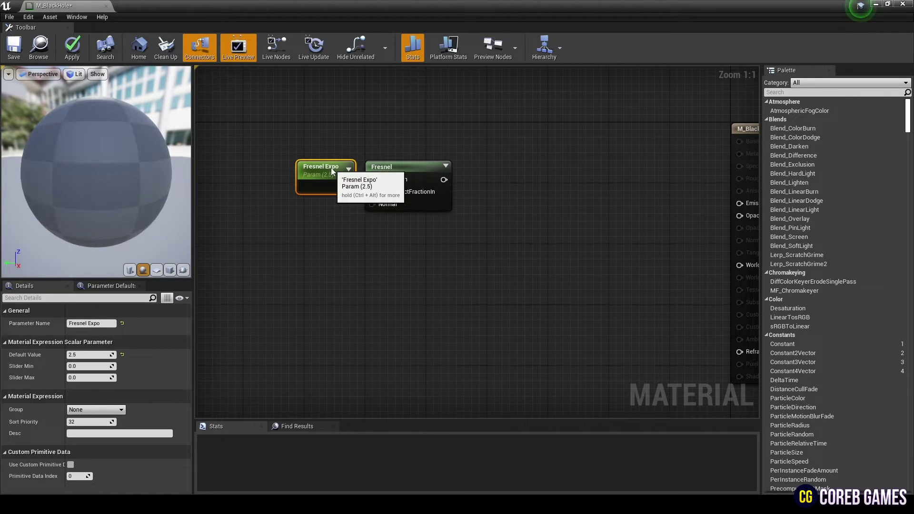
pyautogui.moveTo(313, 133); pyautogui.dragTo(347, 175)
pyautogui.click(450, 164)
# Step: Add a OneMinus node fed by the Fresnel output and preview its result
pyautogui.rightClick(442, 167)
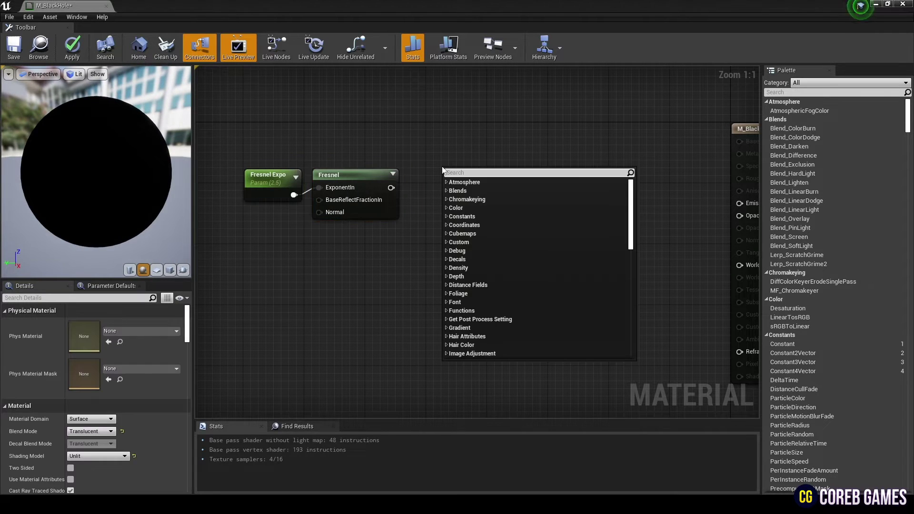
pyautogui.write('one')
pyautogui.press('Return')
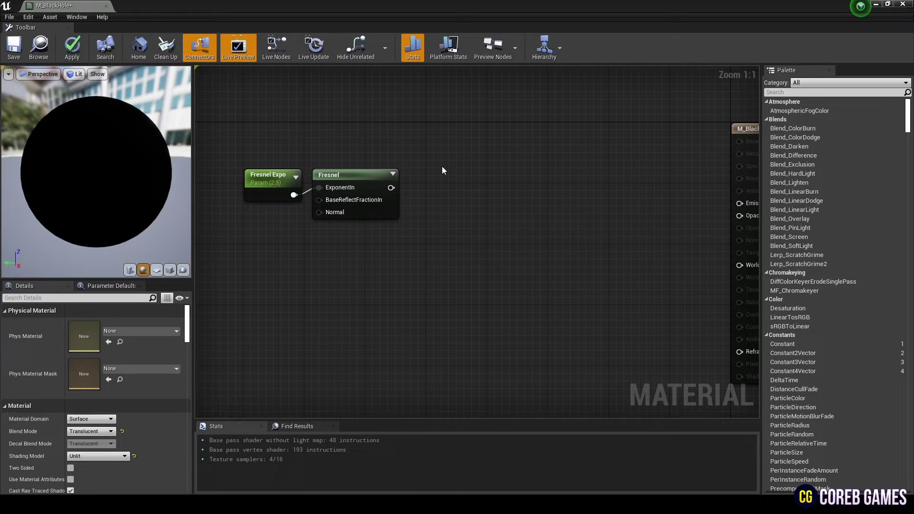
pyautogui.moveTo(391, 187); pyautogui.dragTo(436, 174)
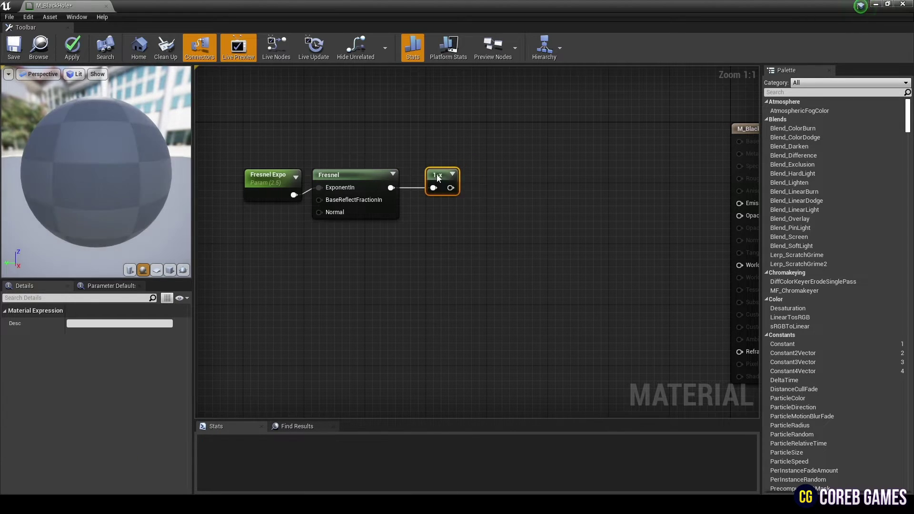
pyautogui.rightClick(436, 174)
pyautogui.click(471, 212)
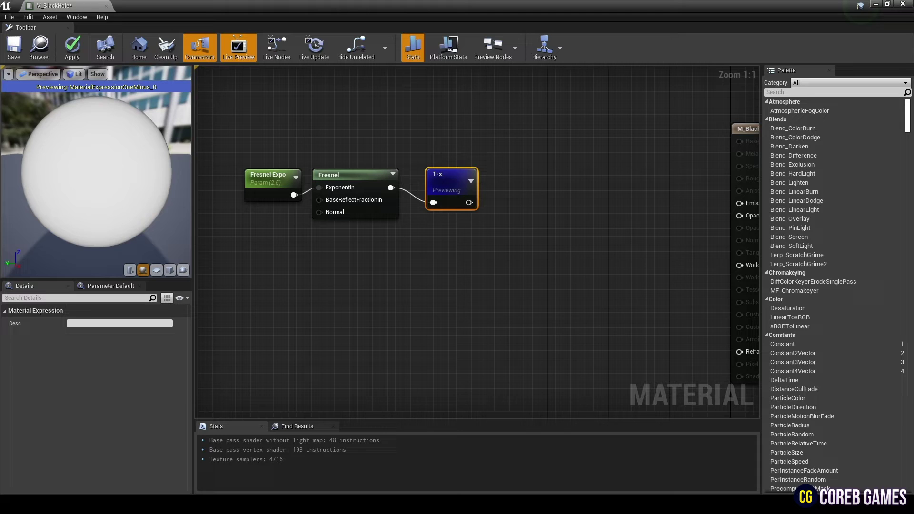
# Step: Add a Power node with the OneMinus output as its base and a constant exponent of 10
pyautogui.rightClick(505, 179)
pyautogui.write('power')
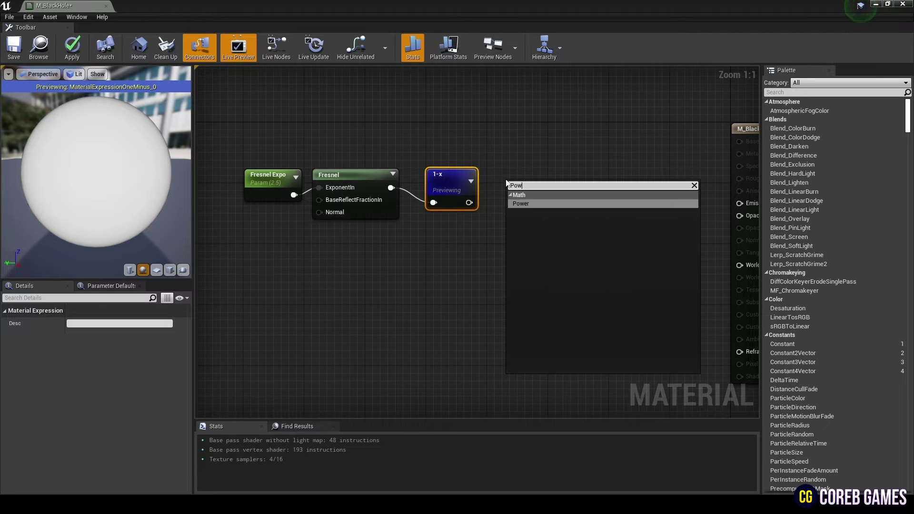
pyautogui.press('Return')
pyautogui.moveTo(469, 203); pyautogui.dragTo(512, 198)
pyautogui.click(109, 325)
pyautogui.write('10')
pyautogui.press('Return')
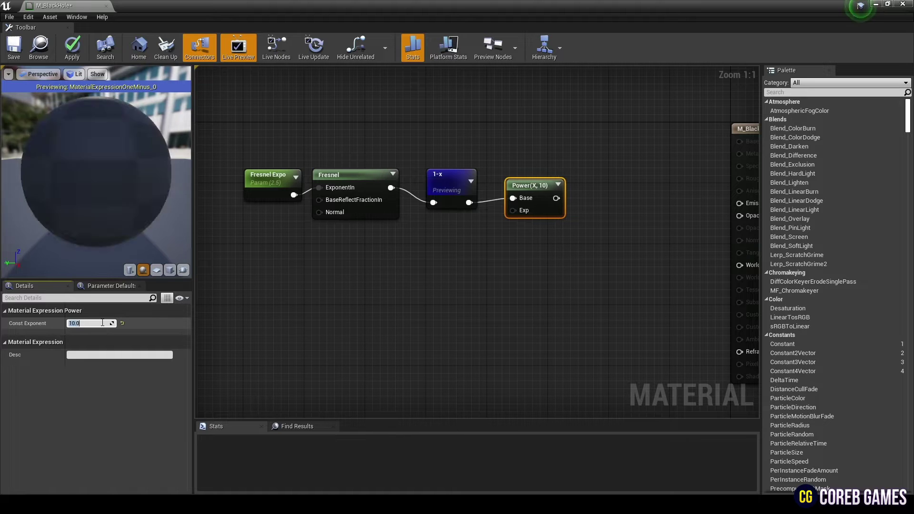
# Step: Preview the Power node's result on the sphere and place the node closer to the OneMinus node
pyautogui.rightClick(540, 192)
pyautogui.click(565, 227)
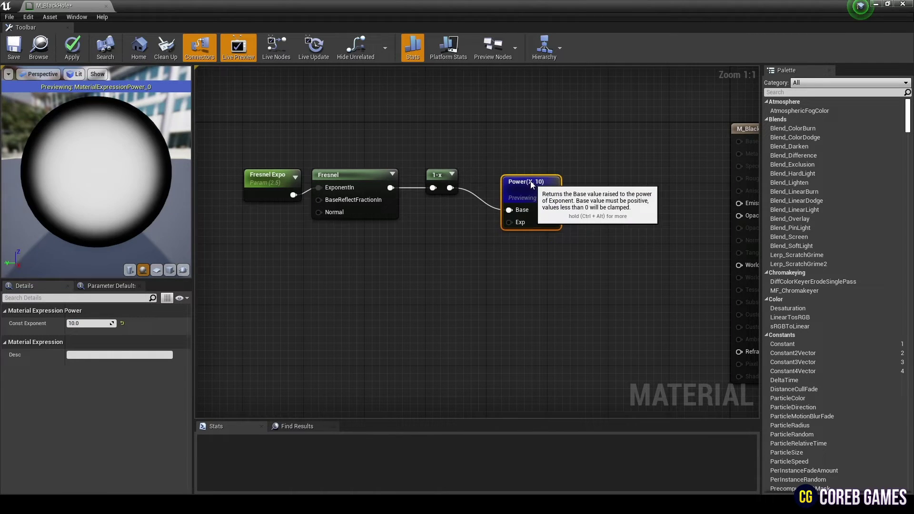
pyautogui.moveTo(536, 180); pyautogui.dragTo(509, 177)
pyautogui.moveTo(99, 183); pyautogui.dragTo(57, 214)
pyautogui.scroll(-3, 79, 195)
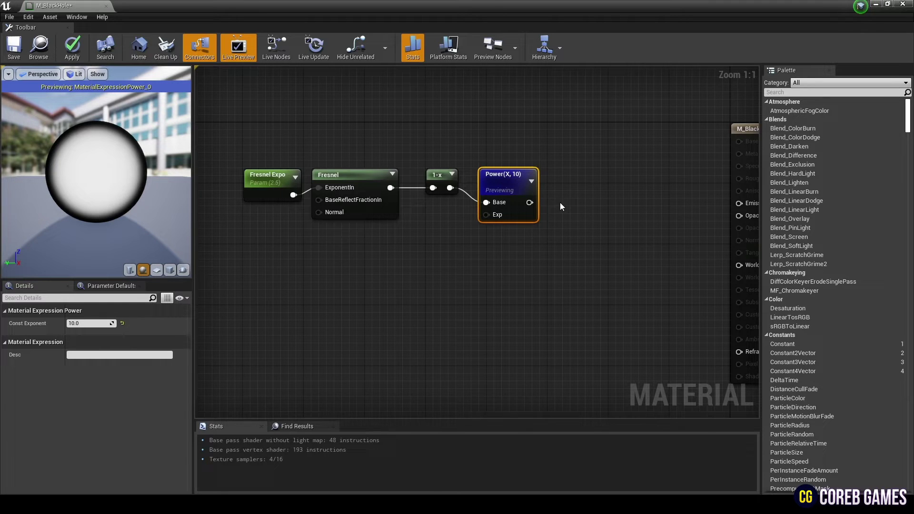
# Step: Move the whole Fresnel-to-Power node chain lower in the graph
pyautogui.moveTo(560, 202); pyautogui.dragTo(545, 209, button='right')
pyautogui.moveTo(543, 157); pyautogui.dragTo(277, 228)
pyautogui.moveTo(497, 187); pyautogui.dragTo(482, 233)
pyautogui.click(505, 159)
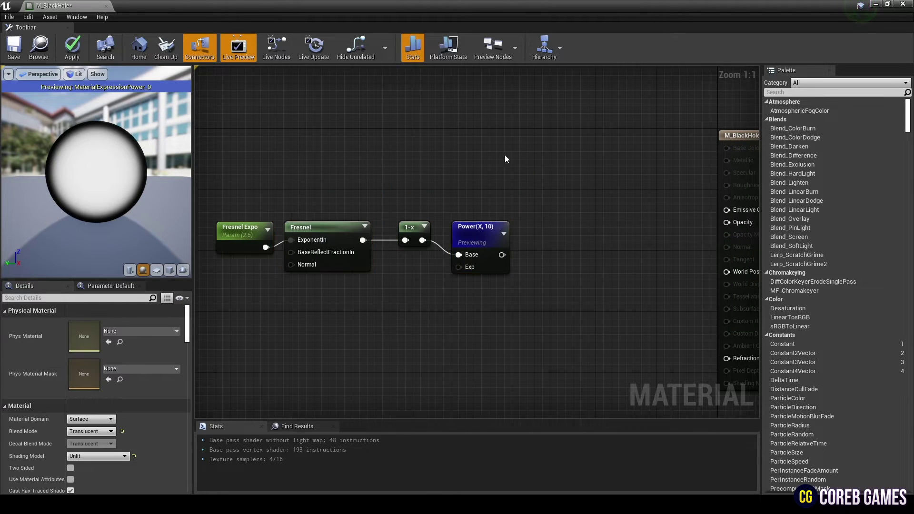
# Step: Add a Multiply node above the Power node and a scalar parameter named Fresnel Multiply beside it
pyautogui.click(530, 172)
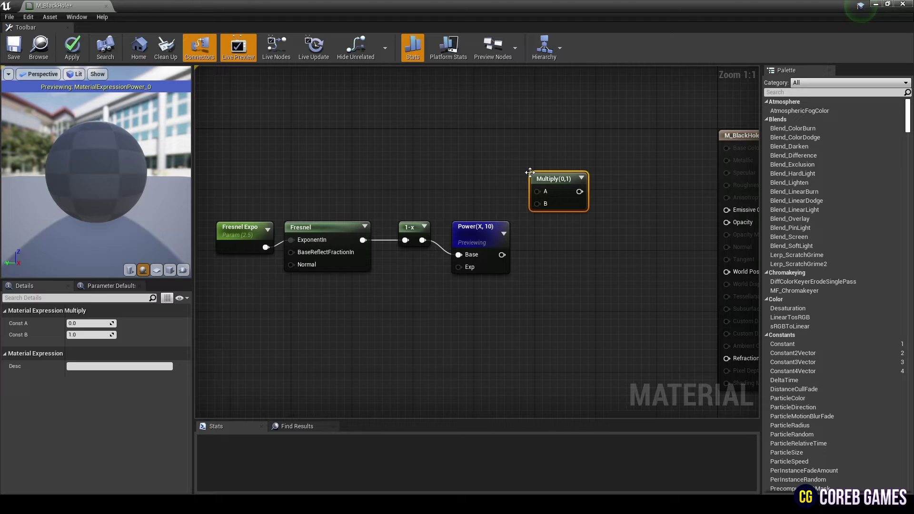
pyautogui.click(473, 164)
pyautogui.click(472, 162)
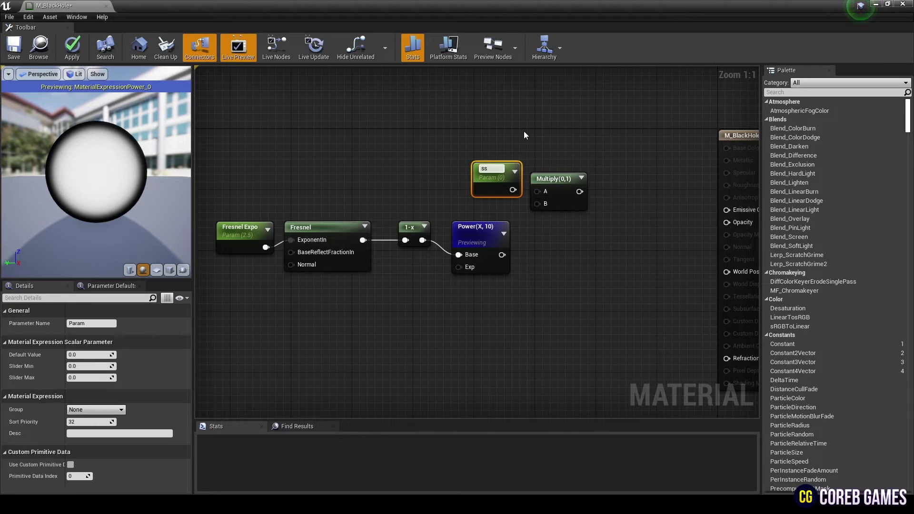
pyautogui.write('Fresn')
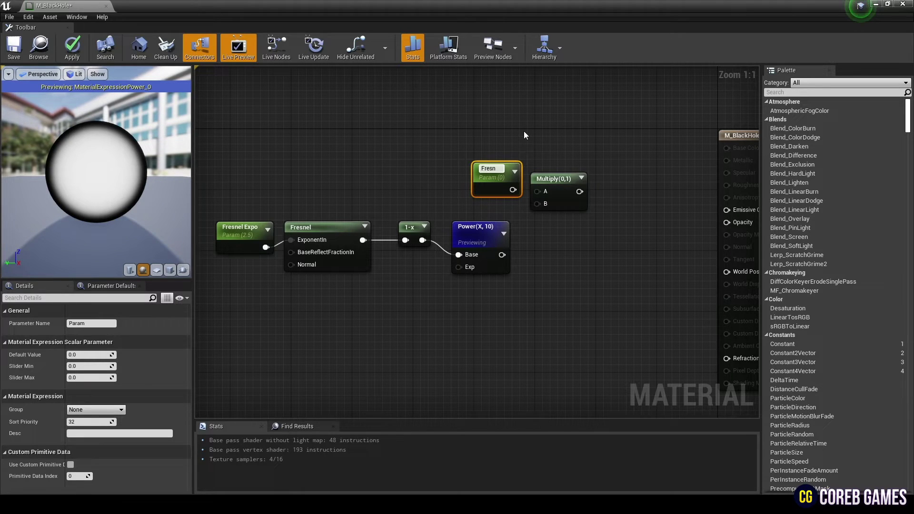
pyautogui.write('el ')
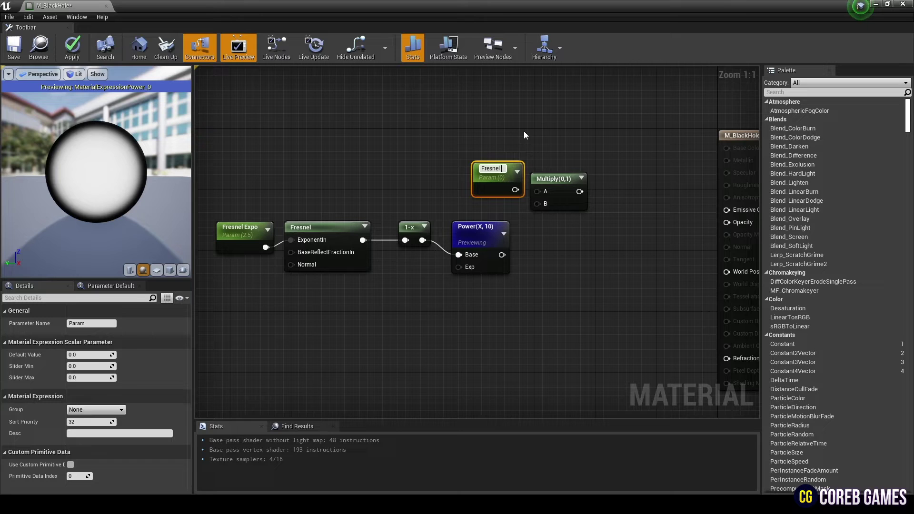
pyautogui.write('Multiply')
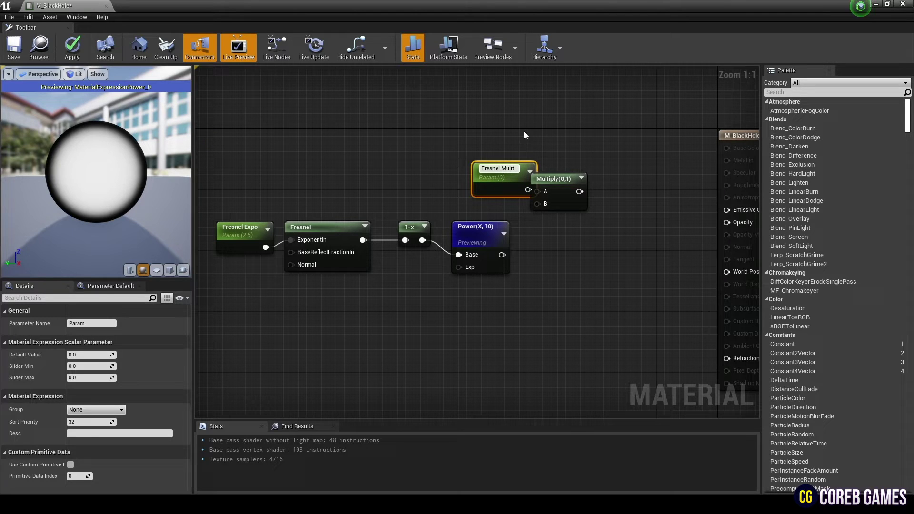
pyautogui.press('Return')
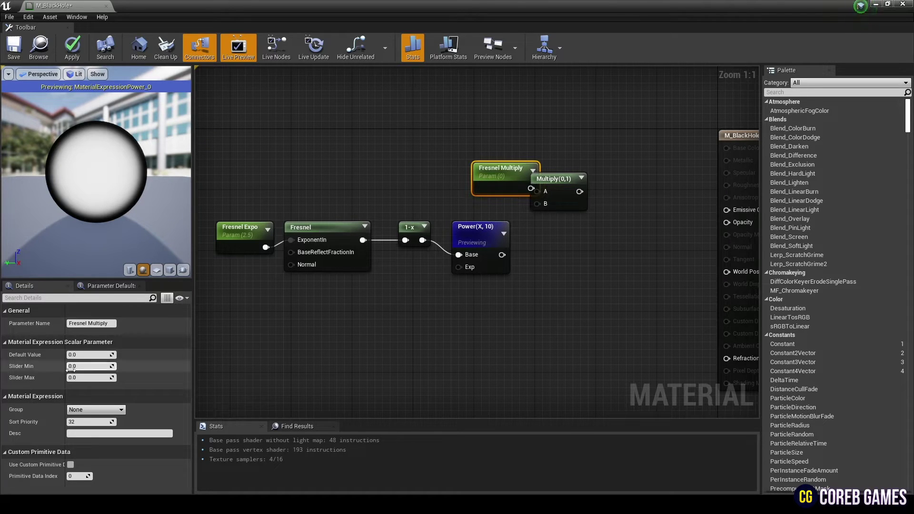
# Step: Set the Fresnel Multiply default value to 2 and connect it to Multiply's A input and Power to its B input
pyautogui.click(89, 354)
pyautogui.write('2')
pyautogui.click(581, 260)
pyautogui.moveTo(509, 174); pyautogui.dragTo(488, 179)
pyautogui.moveTo(502, 254); pyautogui.dragTo(537, 192)
pyautogui.click(524, 190)
# Step: Preview the Multiply node, connect its output to the material's Opacity input, and stop the node preview
pyautogui.moveTo(548, 182); pyautogui.dragTo(684, 224)
pyautogui.rightClick(555, 183)
pyautogui.click(585, 222)
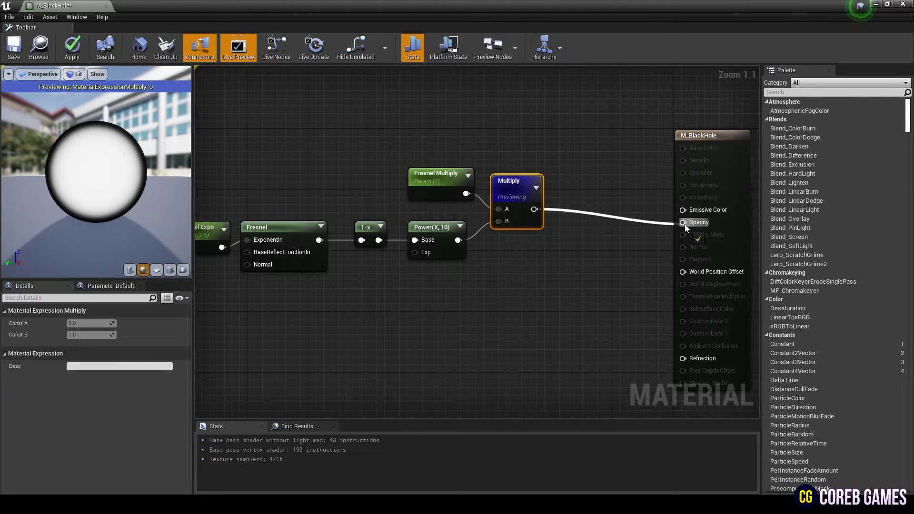
pyautogui.moveTo(716, 158); pyautogui.dragTo(635, 120)
pyautogui.rightClick(525, 188)
pyautogui.click(556, 227)
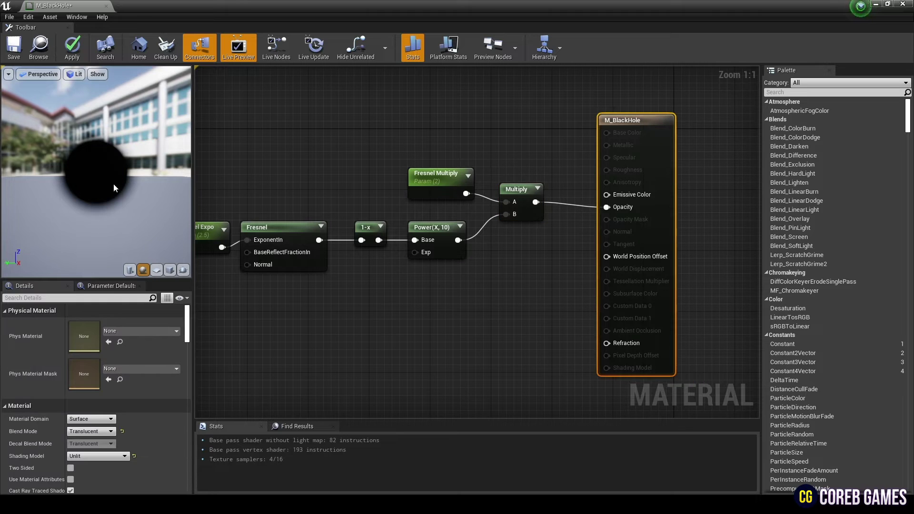
# Step: Examine the material on the preview sphere and review the opacity node chain in the graph
pyautogui.moveTo(114, 188)
pyautogui.mouseDown()
pyautogui.moveTo(77, 190)
pyautogui.moveTo(89, 187)
pyautogui.moveTo(81, 188)
pyautogui.moveTo(99, 200)
pyautogui.moveTo(99, 214)
pyautogui.moveTo(100, 190)
pyautogui.mouseUp()
pyautogui.scroll(-1, 99, 186)
pyautogui.moveTo(619, 270); pyautogui.dragTo(712, 257, button='right')
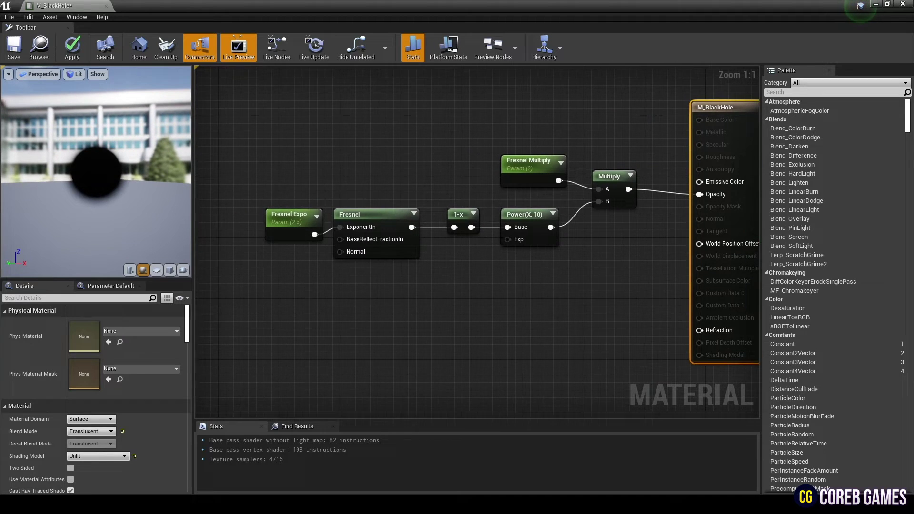
pyautogui.scroll(-2, 539, 201)
pyautogui.moveTo(587, 271); pyautogui.dragTo(531, 227, button='right')
pyautogui.scroll(1, 539, 205)
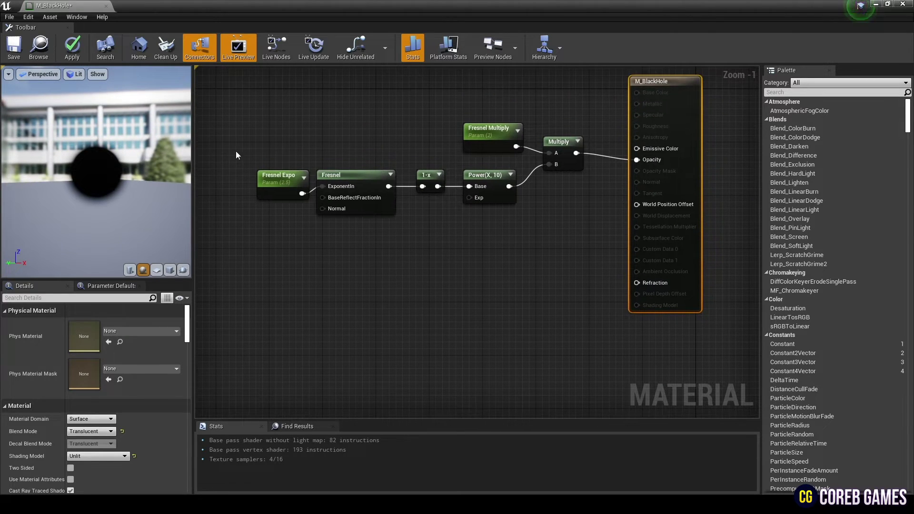
pyautogui.moveTo(235, 151); pyautogui.dragTo(390, 228)
pyautogui.moveTo(351, 288); pyautogui.dragTo(436, 242, button='right')
pyautogui.click(436, 242)
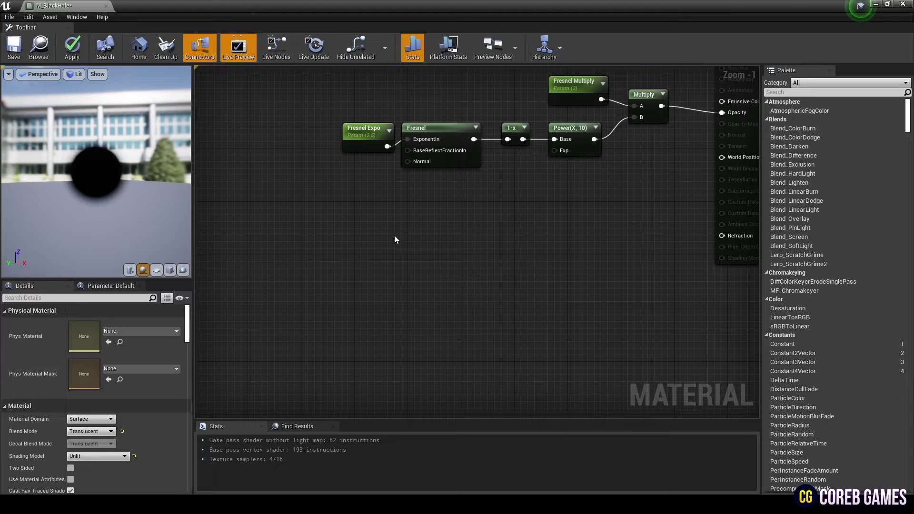
# Step: Paste a copy of the Fresnel Expo and Fresnel nodes below the opacity chain
pyautogui.hotkey('ctrl', 'v')
pyautogui.moveTo(441, 242); pyautogui.dragTo(412, 237)
pyautogui.click(357, 241)
pyautogui.moveTo(357, 241); pyautogui.dragTo(350, 240)
pyautogui.click(350, 266)
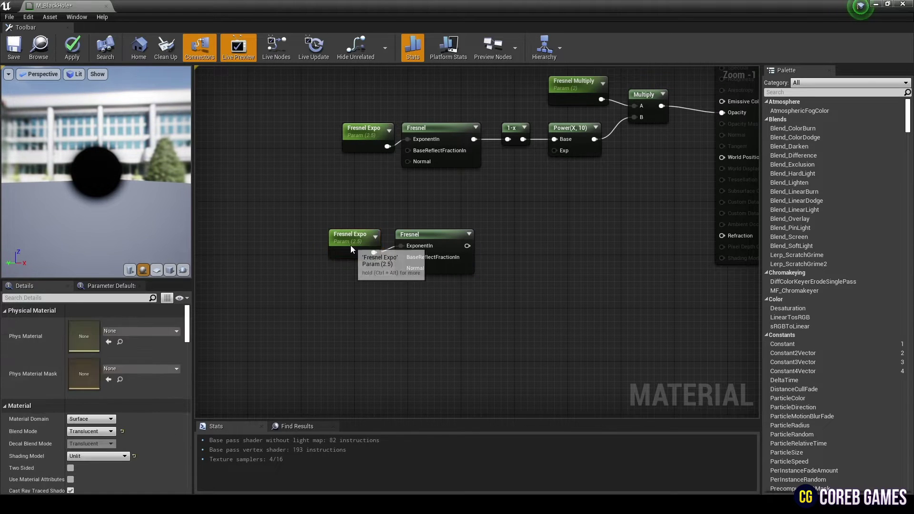
# Step: Rename the copied Fresnel Expo parameter as Distortion and set its default value to 0.5
pyautogui.click(350, 249)
pyautogui.click(95, 323)
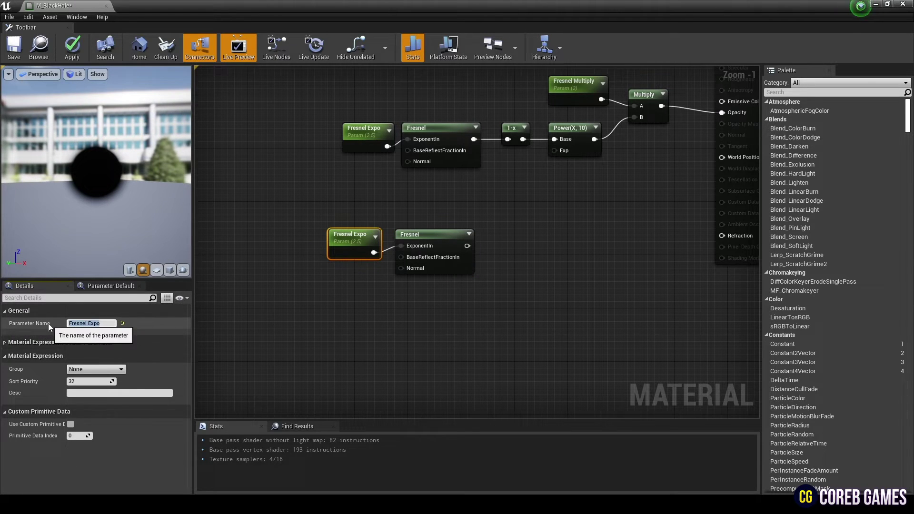
pyautogui.write('Eistortion')
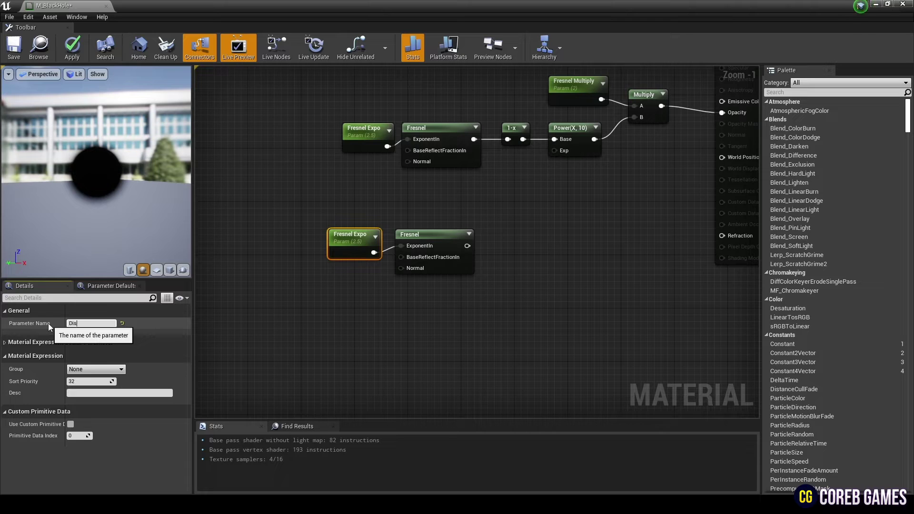
pyautogui.press('Return')
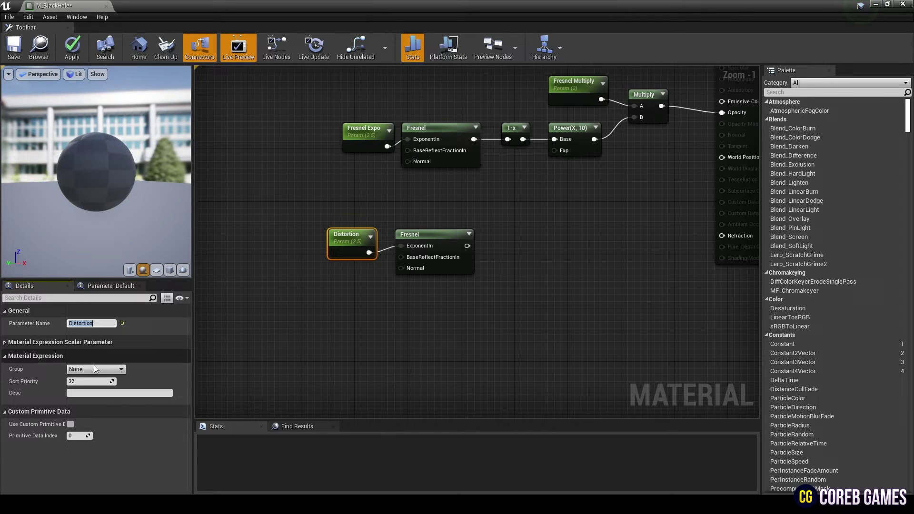
pyautogui.click(75, 341)
pyautogui.write('0.5')
pyautogui.press('Return')
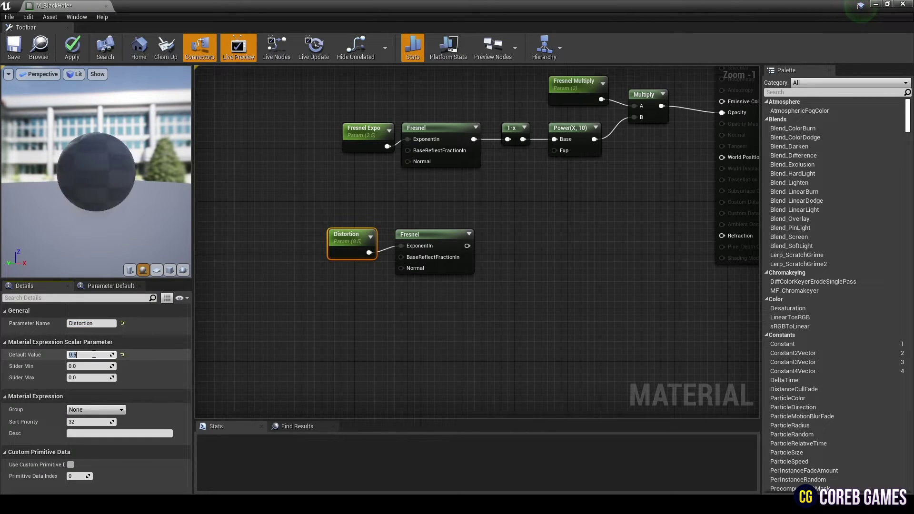
# Step: Shift the Distortion and Fresnel pair slightly left and add a Power node to the right of it
pyautogui.moveTo(354, 213); pyautogui.dragTo(422, 283)
pyautogui.moveTo(427, 241); pyautogui.dragTo(407, 247)
pyautogui.click(531, 233)
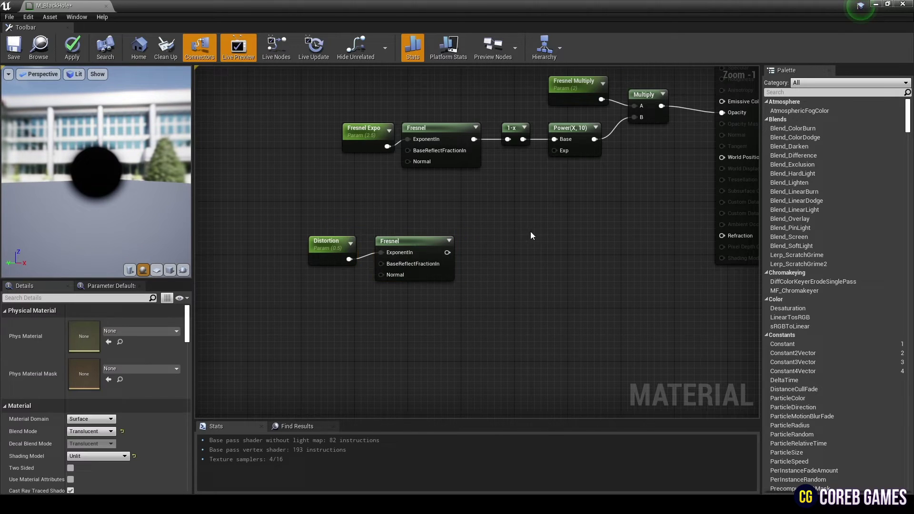
pyautogui.scroll(1, 509, 256)
pyautogui.rightClick(490, 241)
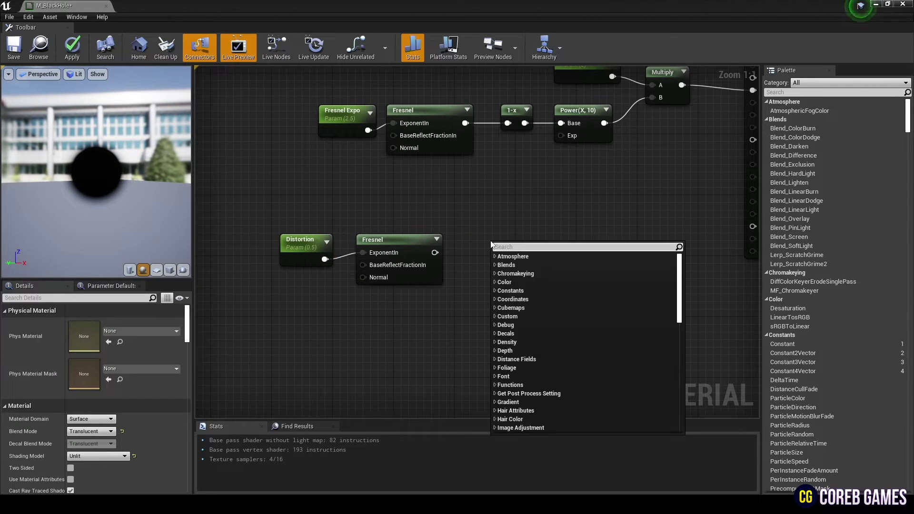
pyautogui.write('power')
pyautogui.press('Return')
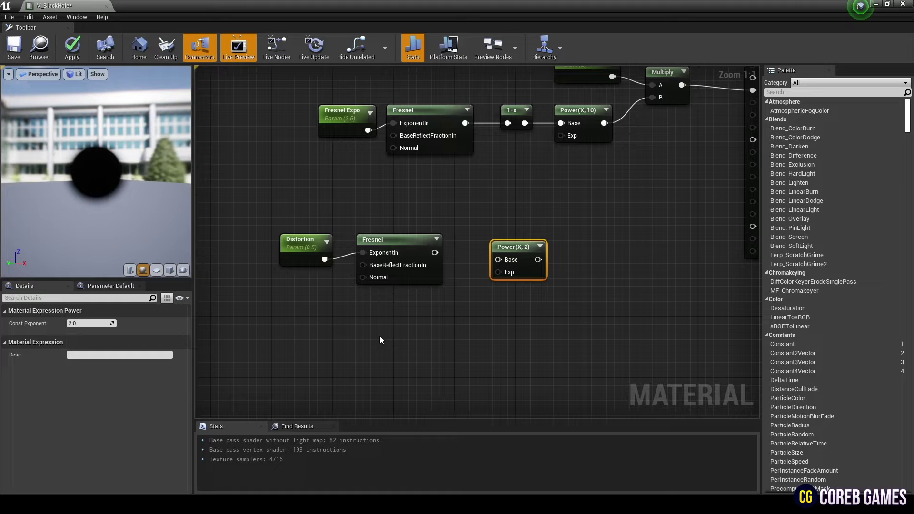
# Step: Add a scalar parameter named Distortion Power below the lower Fresnel node, with a default value of 0.5
pyautogui.click(391, 316)
pyautogui.write('Di')
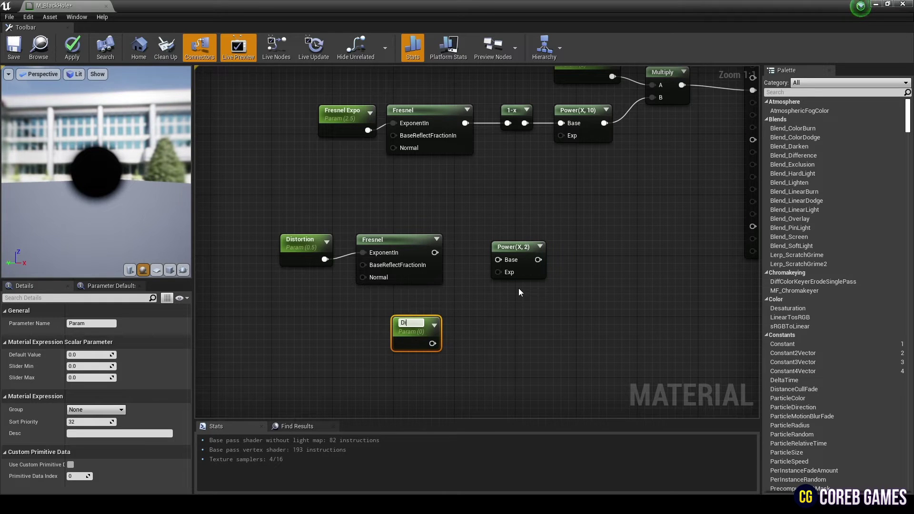
pyautogui.write('stortion Power')
pyautogui.press('Return')
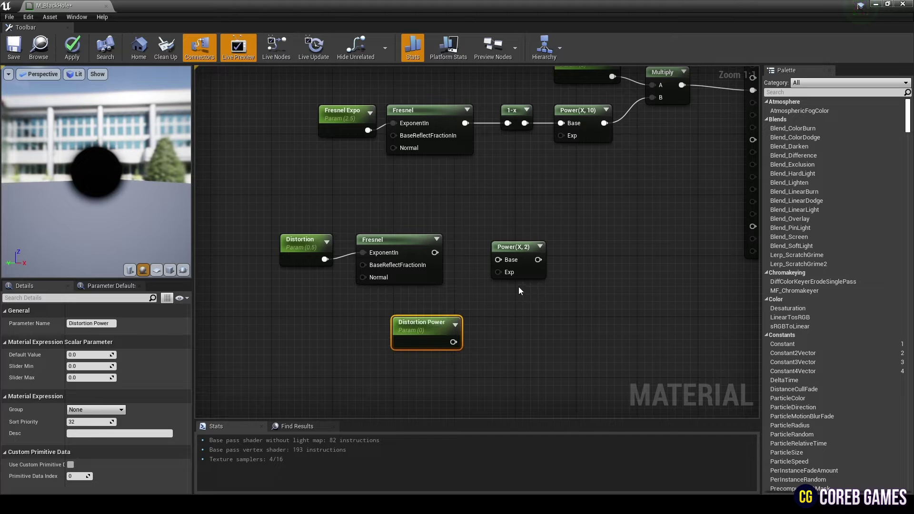
pyautogui.click(79, 358)
pyautogui.write('0.5')
pyautogui.press('Return')
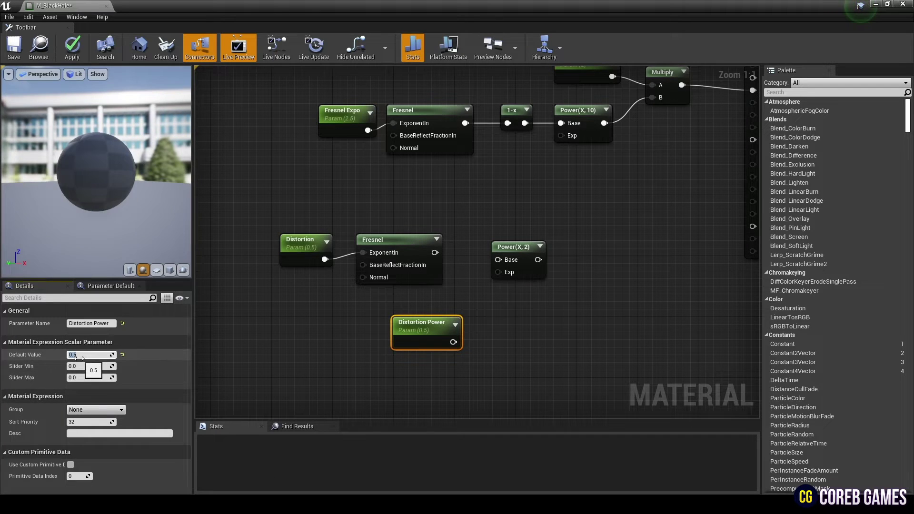
# Step: Connect the lower Fresnel to the new Power node's Base and Distortion Power to its Exp, and tidy both nodes
pyautogui.moveTo(435, 252); pyautogui.dragTo(498, 260)
pyautogui.moveTo(450, 343); pyautogui.dragTo(498, 272)
pyautogui.moveTo(437, 328); pyautogui.dragTo(416, 314)
pyautogui.moveTo(513, 245); pyautogui.dragTo(506, 238)
# Step: Preview the distortion Power node on the sphere and stop the node preview
pyautogui.rightClick(506, 239)
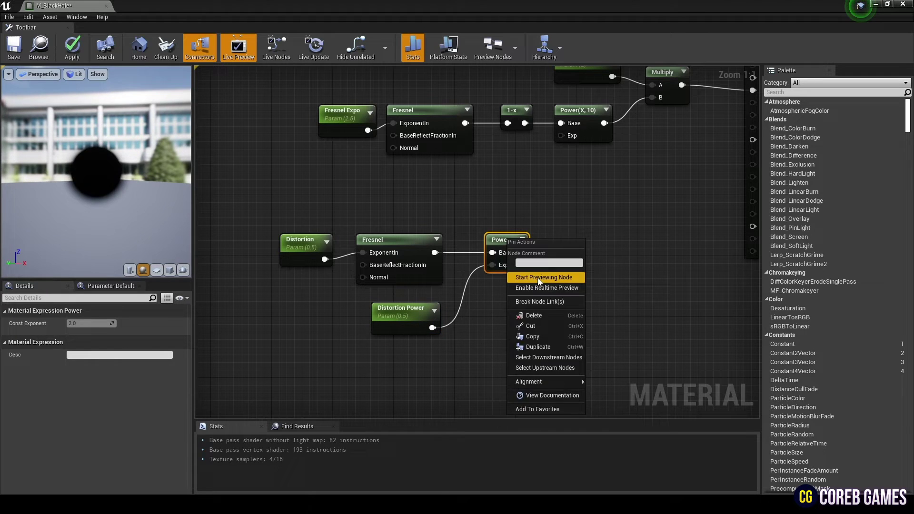
pyautogui.click(523, 275)
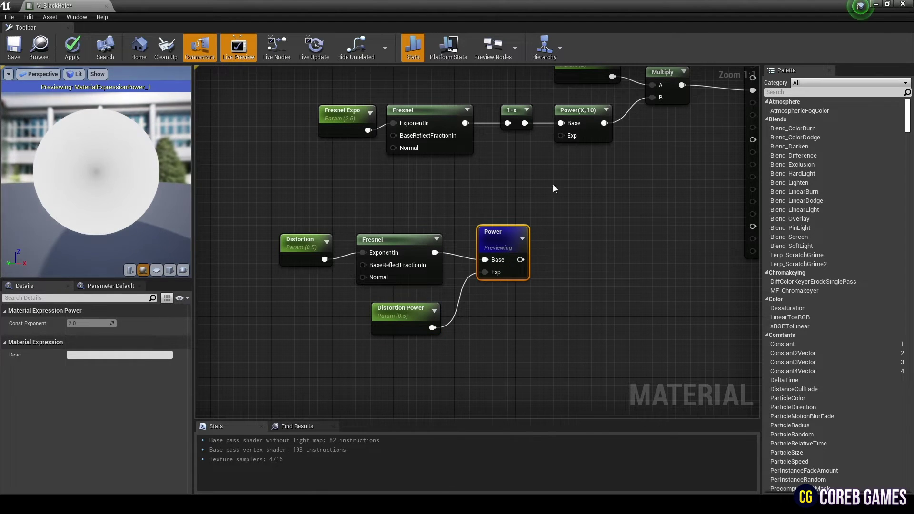
pyautogui.rightClick(498, 236)
pyautogui.click(536, 276)
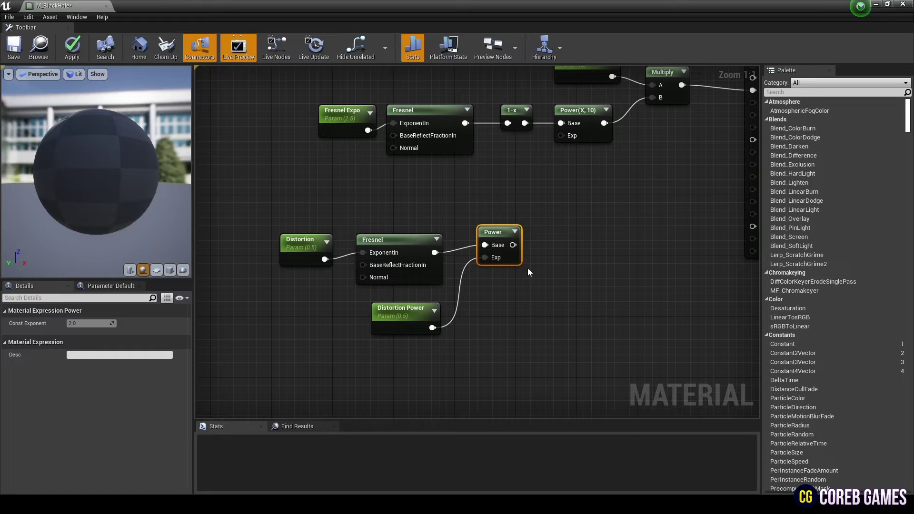
# Step: Add a Multiply node to the right of the distortion Power node and connect Power's output to its A input
pyautogui.click(557, 243)
pyautogui.click(557, 242)
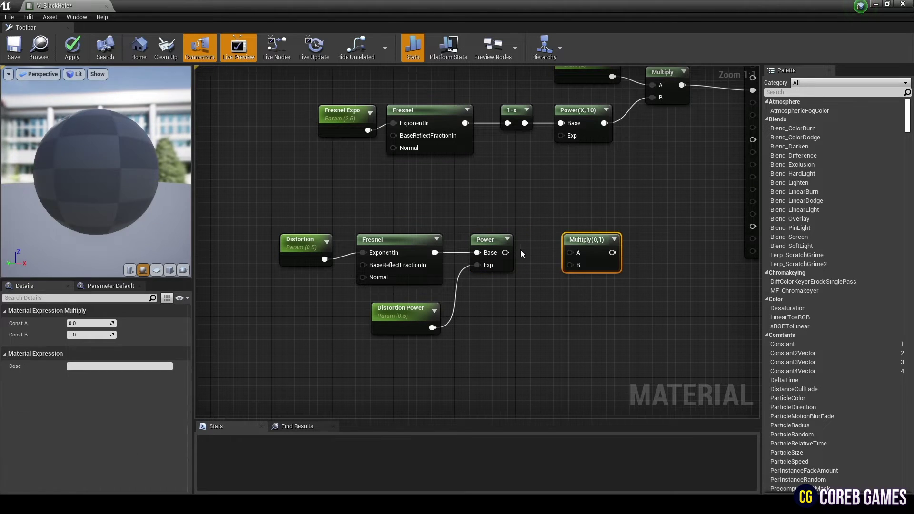
pyautogui.moveTo(567, 255); pyautogui.dragTo(569, 253)
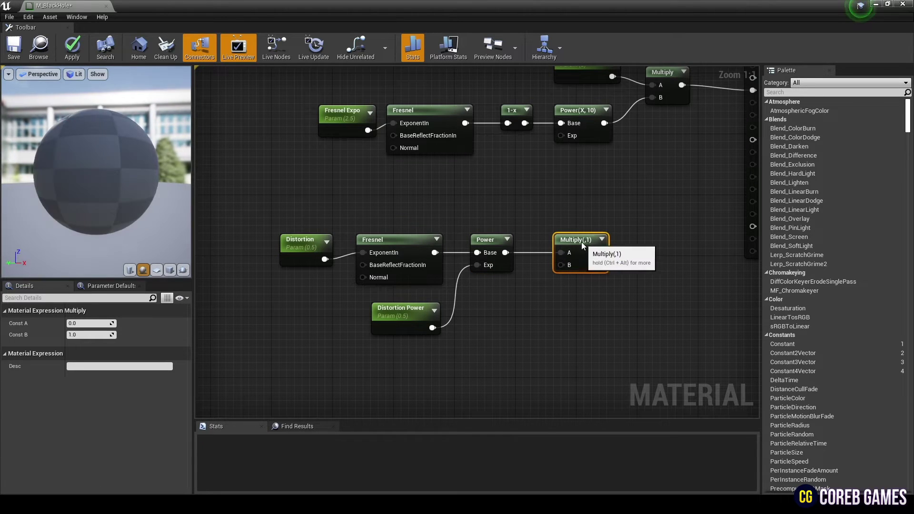
# Step: Add a scalar parameter named Distortion Sharpness below the new Multiply node
pyautogui.click(485, 313)
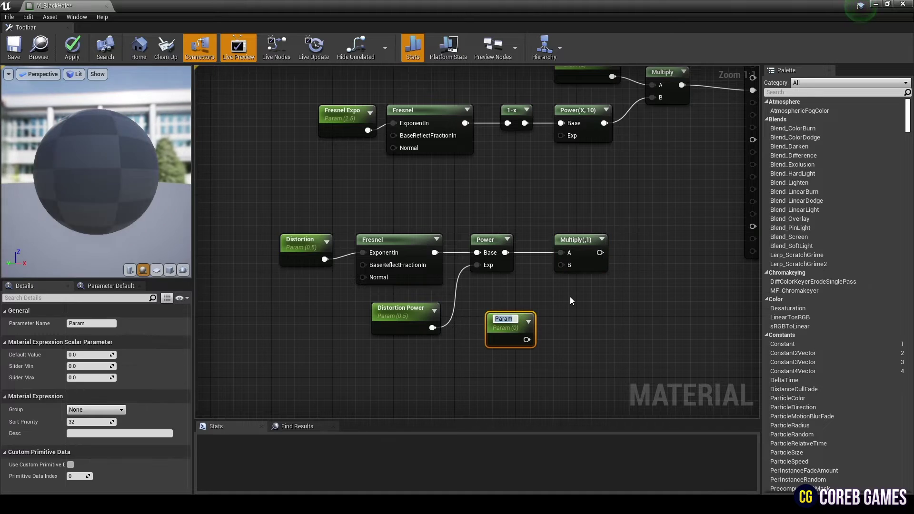
pyautogui.write('Distiortion M')
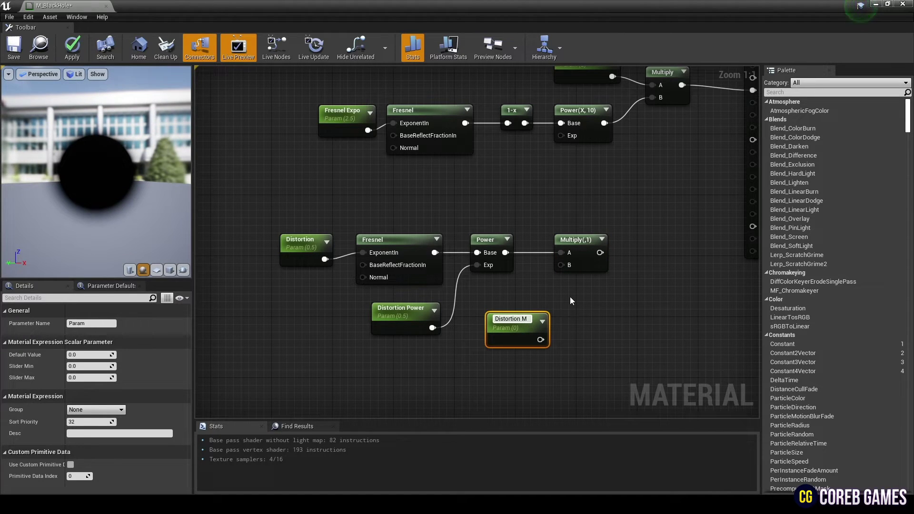
pyautogui.press('BackSpace')
pyautogui.write('S')
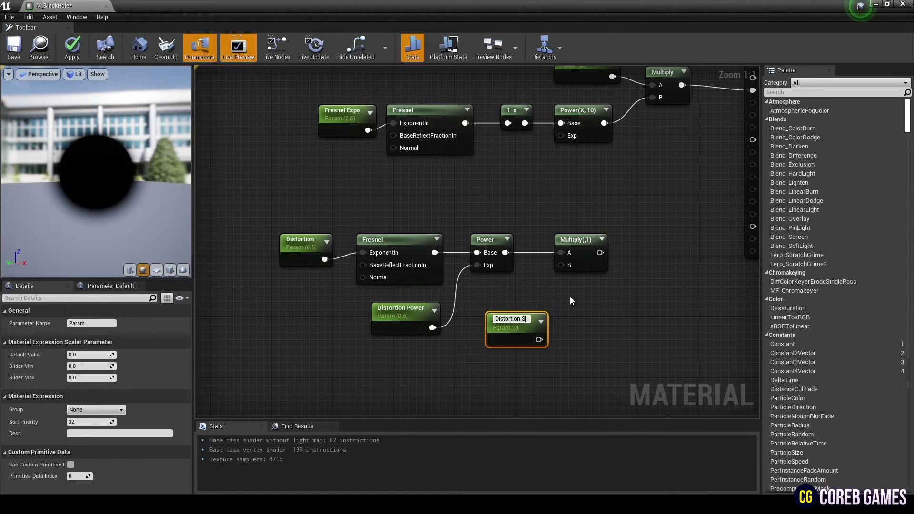
pyautogui.write('harpness')
pyautogui.press('Return')
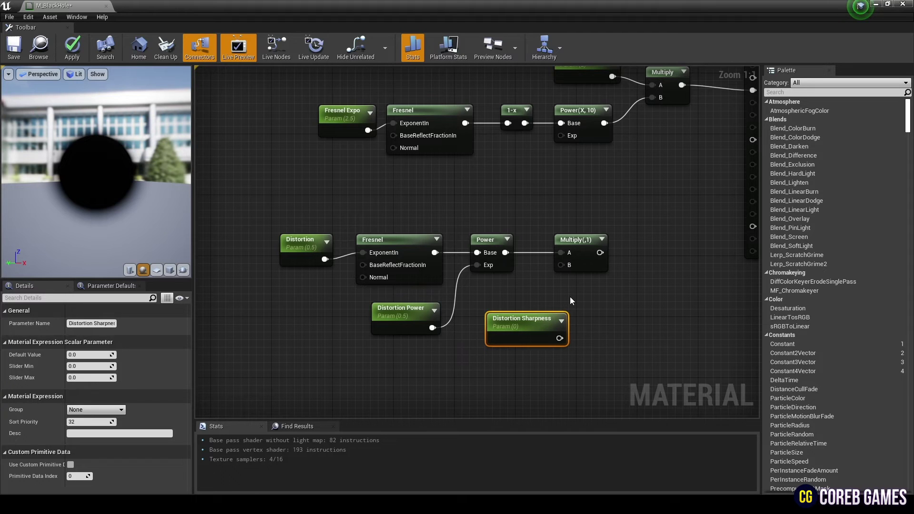
# Step: Set Distortion Sharpness's default value to 1.5, connect it to Multiply's B input, and align it beside Distortion Power
pyautogui.click(86, 355)
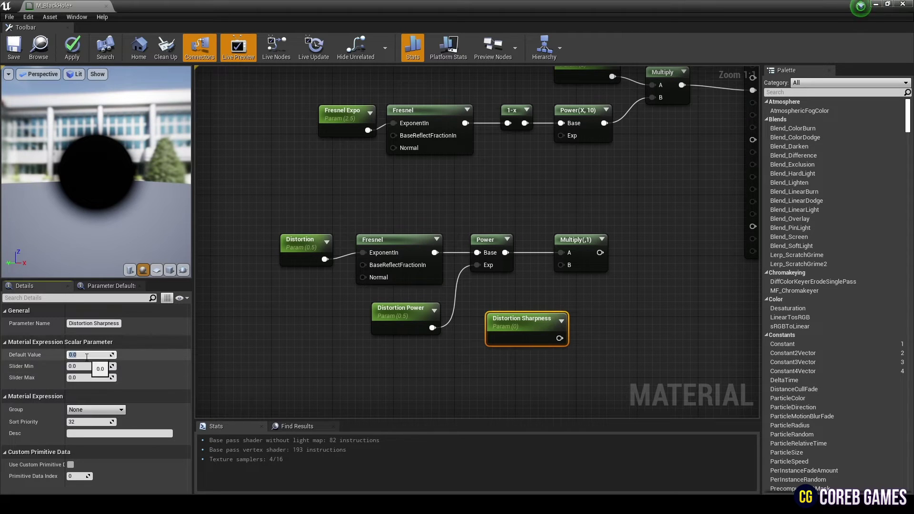
pyautogui.write('1.5')
pyautogui.press('Return')
pyautogui.moveTo(559, 338); pyautogui.dragTo(561, 265)
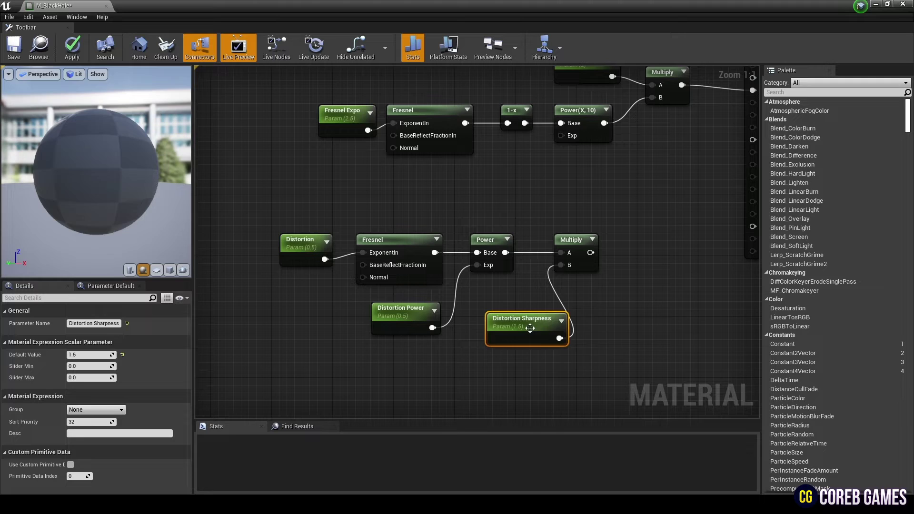
pyautogui.moveTo(532, 326); pyautogui.dragTo(516, 317)
# Step: Move the distortion node chain left, add a Clamp node after it, and connect Multiply's output to the Clamp input
pyautogui.moveTo(610, 316); pyautogui.dragTo(559, 321, button='right')
pyautogui.moveTo(527, 235); pyautogui.dragTo(625, 203, button='right')
pyautogui.moveTo(285, 202); pyautogui.dragTo(629, 300)
pyautogui.moveTo(625, 214); pyautogui.dragTo(481, 214)
pyautogui.click(587, 210)
pyautogui.rightClick(588, 214)
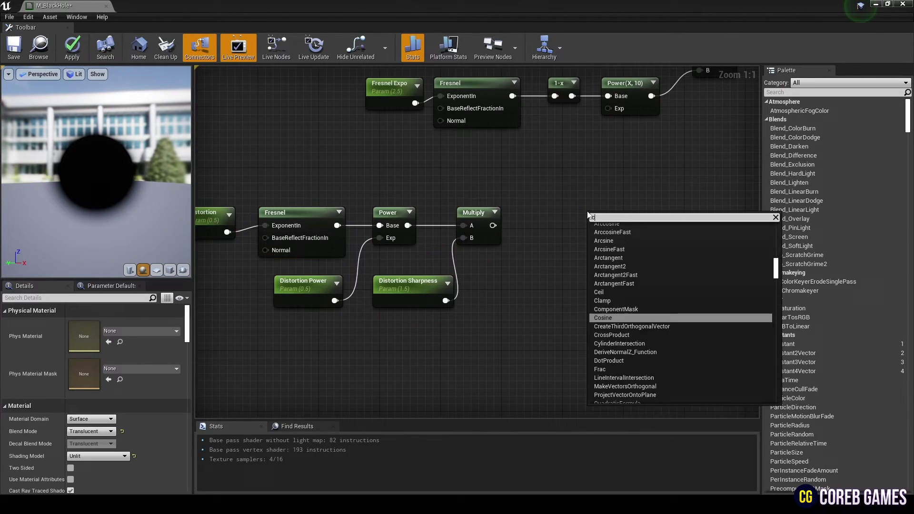
pyautogui.write('clamp')
pyautogui.press('Return')
pyautogui.moveTo(493, 225); pyautogui.dragTo(588, 214)
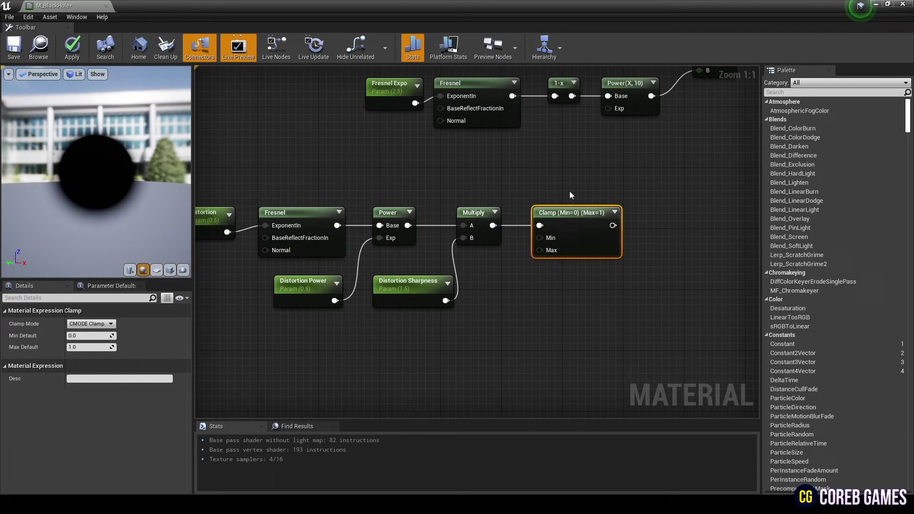
pyautogui.click(570, 191)
# Step: Add a Time node in the empty graph area below the distortion chain
pyautogui.moveTo(554, 318)
pyautogui.mouseDown(button='right')
pyautogui.moveTo(629, 266)
pyautogui.moveTo(562, 322)
pyautogui.mouseUp(button='right')
pyautogui.scroll(-1, 629, 267)
pyautogui.moveTo(564, 291); pyautogui.dragTo(574, 258, button='right')
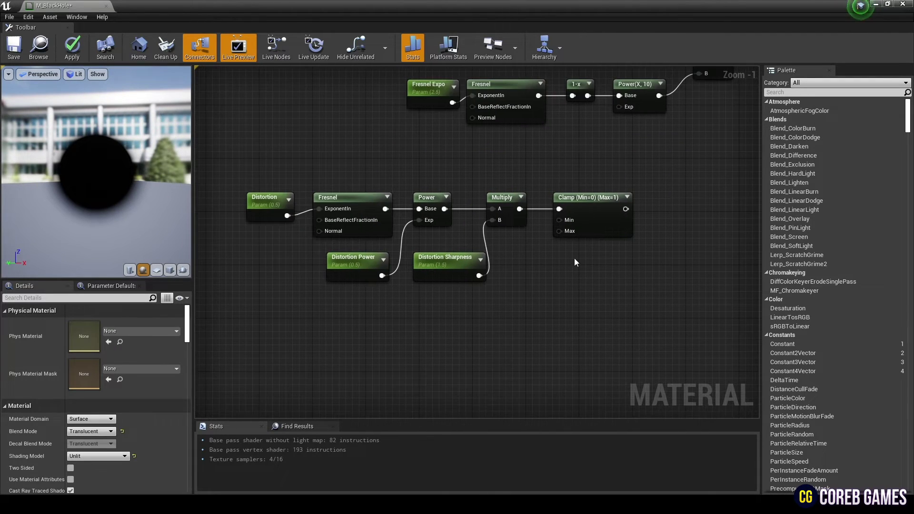
pyautogui.moveTo(505, 324); pyautogui.dragTo(559, 233, button='right')
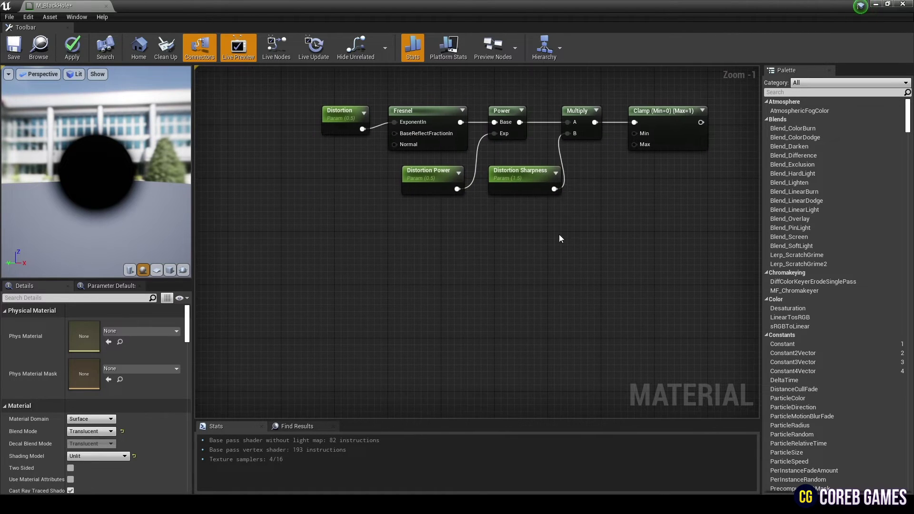
pyautogui.rightClick(316, 259)
pyautogui.write('time')
pyautogui.press('Return')
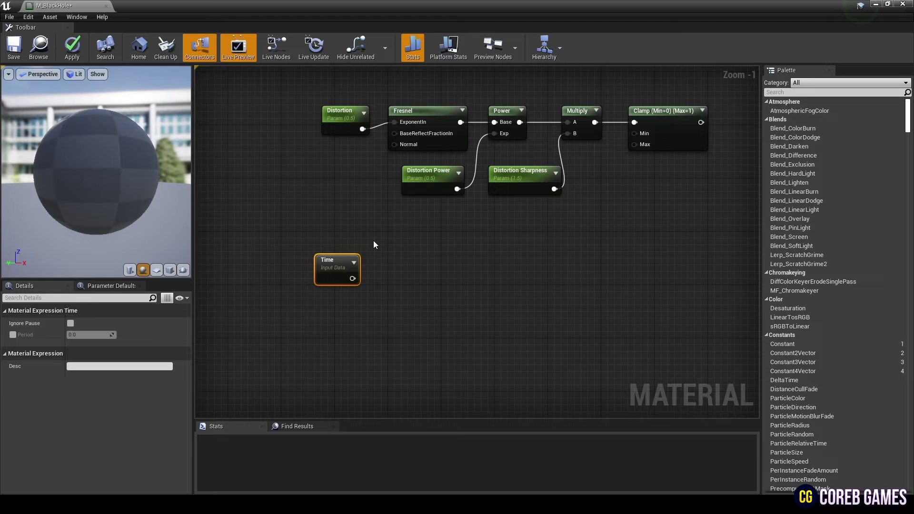
pyautogui.moveTo(335, 275); pyautogui.dragTo(327, 279)
# Step: Add a scalar parameter below the Time node and a Multiply node to the right of Time
pyautogui.moveTo(408, 246); pyautogui.dragTo(443, 208, button='right')
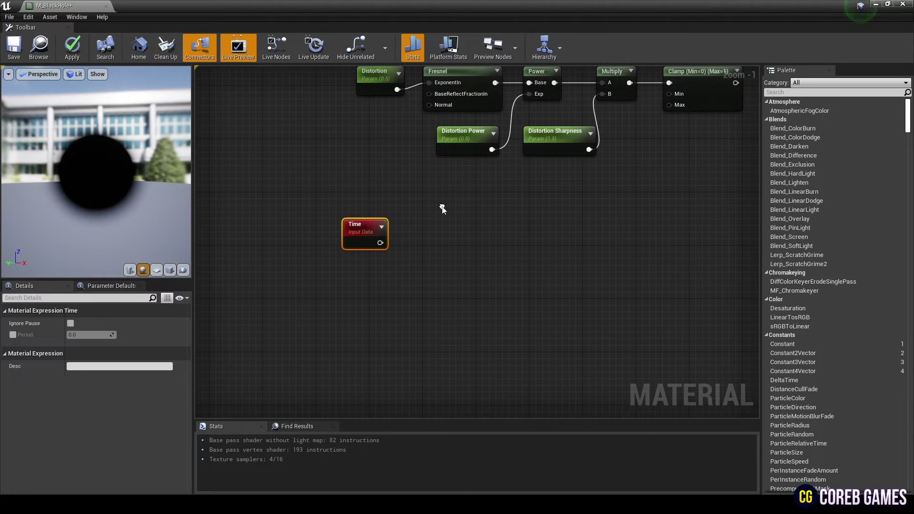
pyautogui.click(476, 227)
pyautogui.click(354, 284)
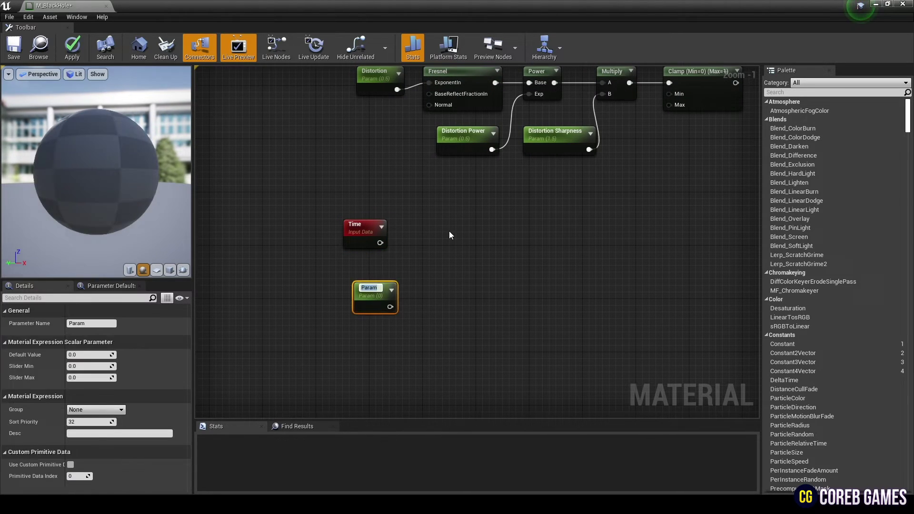
pyautogui.click(435, 235)
# Step: Name the scalar parameter below Time as Time Speed and set its default value to 1
pyautogui.click(373, 299)
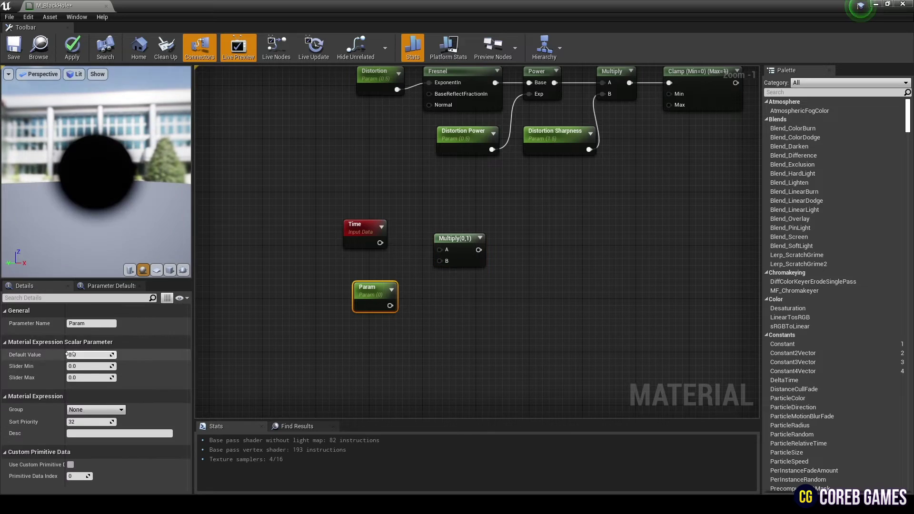
pyautogui.click(95, 323)
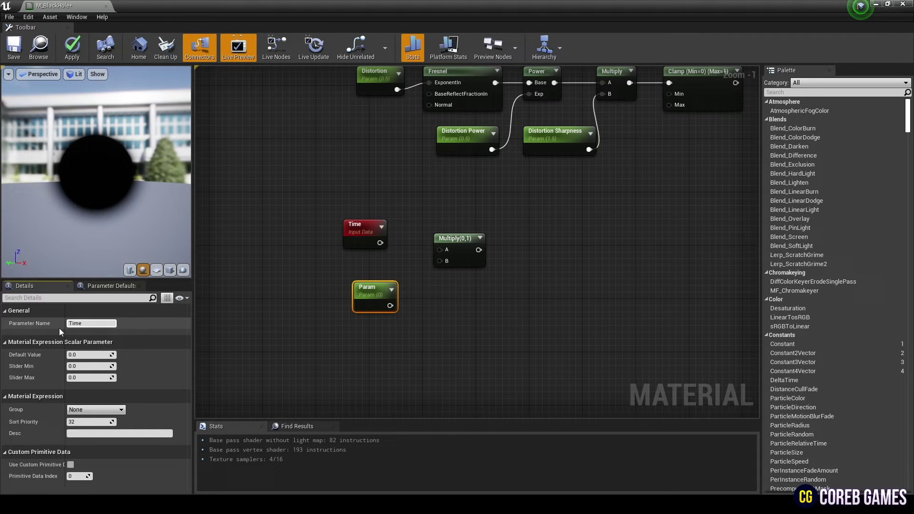
pyautogui.write('Time Speed')
pyautogui.press('Return')
pyautogui.click(90, 354)
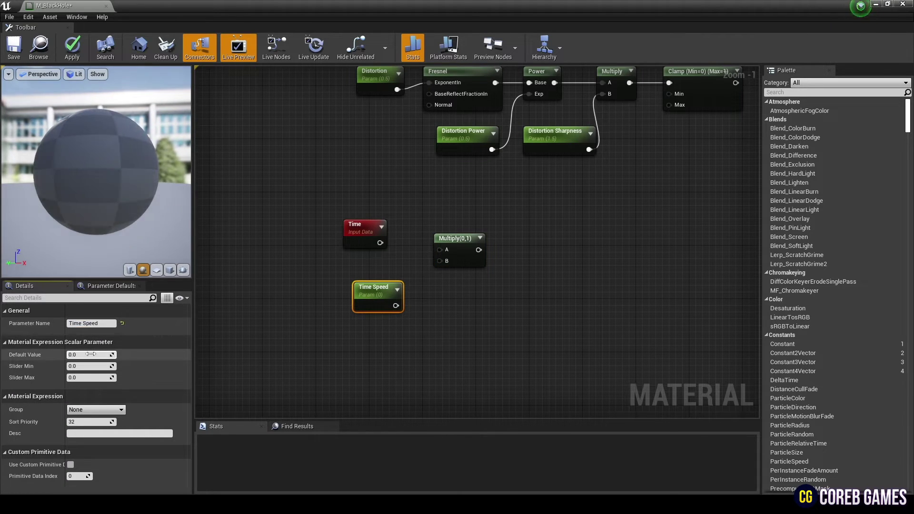
pyautogui.write('1')
pyautogui.click(333, 315)
# Step: Connect Time to Multiply's A input and Time Speed to its B input, and align the three nodes
pyautogui.moveTo(381, 295); pyautogui.dragTo(370, 292)
pyautogui.moveTo(380, 243); pyautogui.dragTo(440, 250)
pyautogui.moveTo(385, 303); pyautogui.dragTo(431, 231)
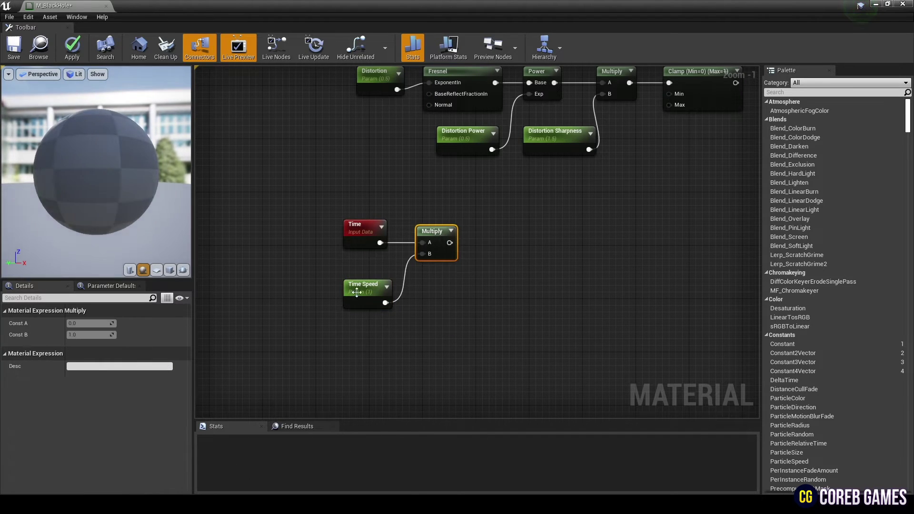
pyautogui.moveTo(361, 295); pyautogui.dragTo(361, 281)
# Step: Add a TimeWithSpeedVariable node beside Multiply and connect Multiply's output to its Time (V3) input
pyautogui.moveTo(485, 264); pyautogui.dragTo(489, 252, button='right')
pyautogui.rightClick(519, 233)
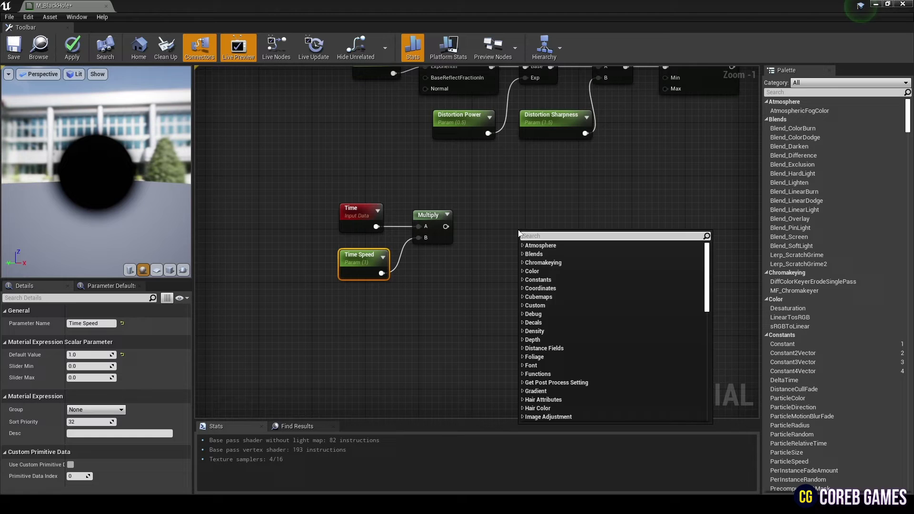
pyautogui.write('time wi')
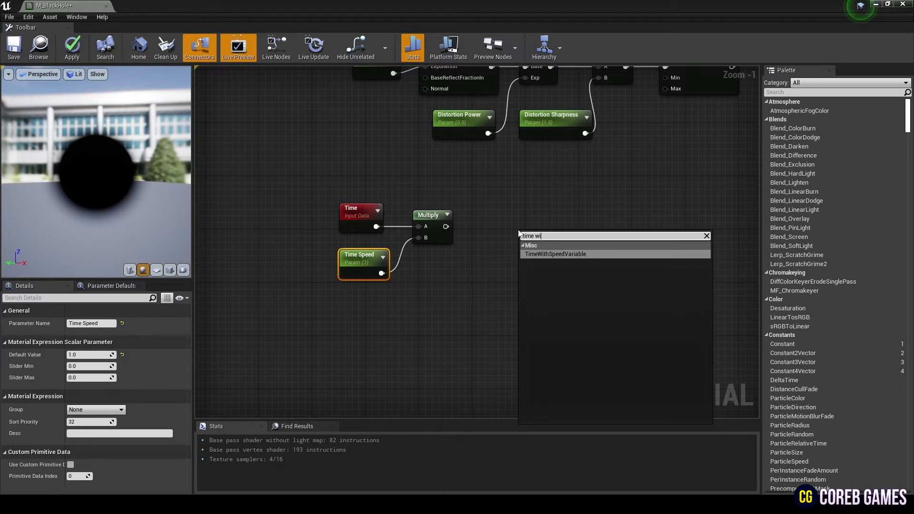
pyautogui.press('Return')
pyautogui.moveTo(526, 237); pyautogui.dragTo(509, 226)
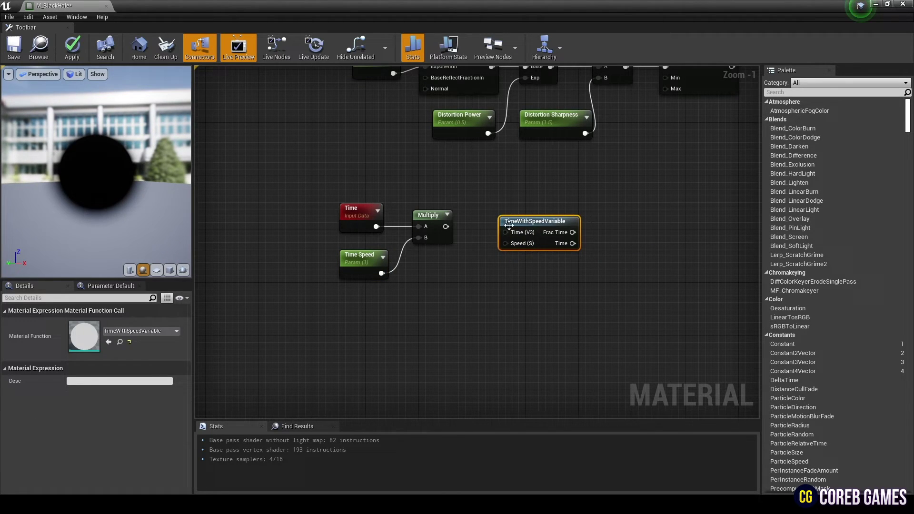
pyautogui.moveTo(446, 227); pyautogui.dragTo(454, 232)
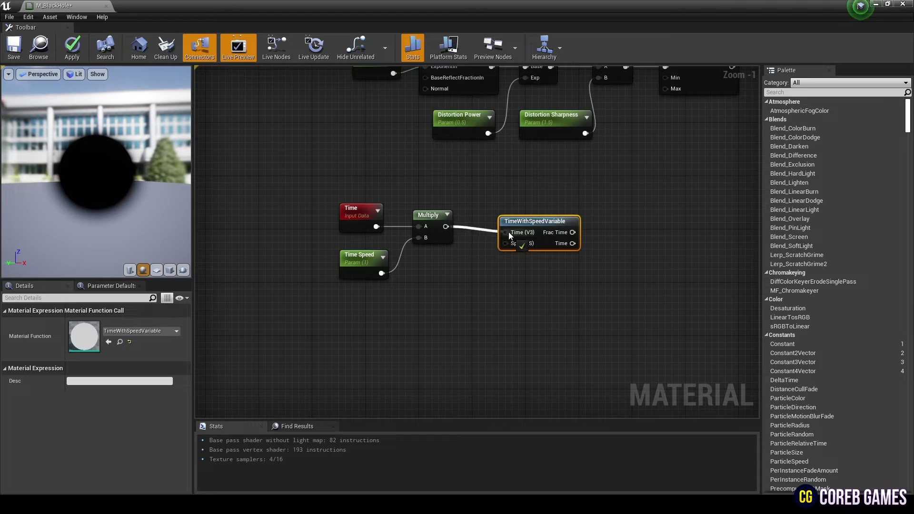
pyautogui.moveTo(509, 232); pyautogui.dragTo(508, 218)
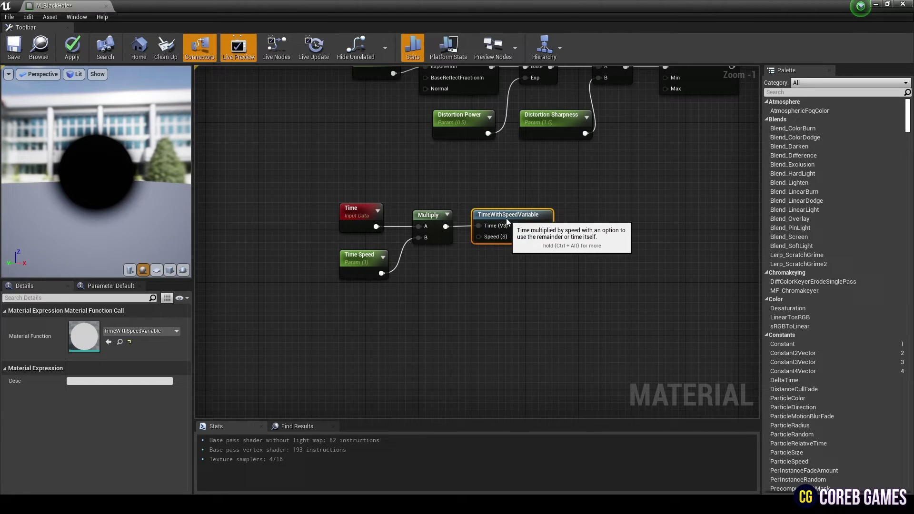
pyautogui.click(602, 291)
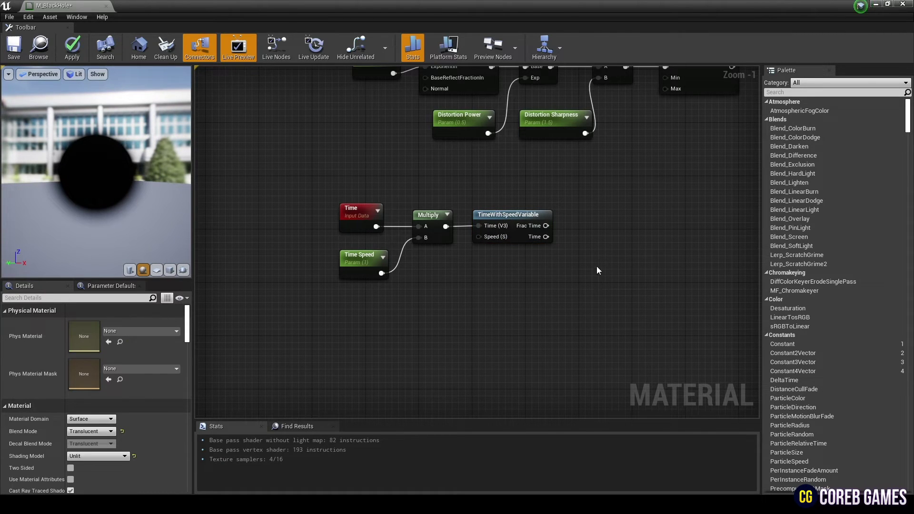
# Step: Place an Add node below and to the right of TimeWithSpeedVariable, and a Fresnel node below the time chain
pyautogui.click(598, 270)
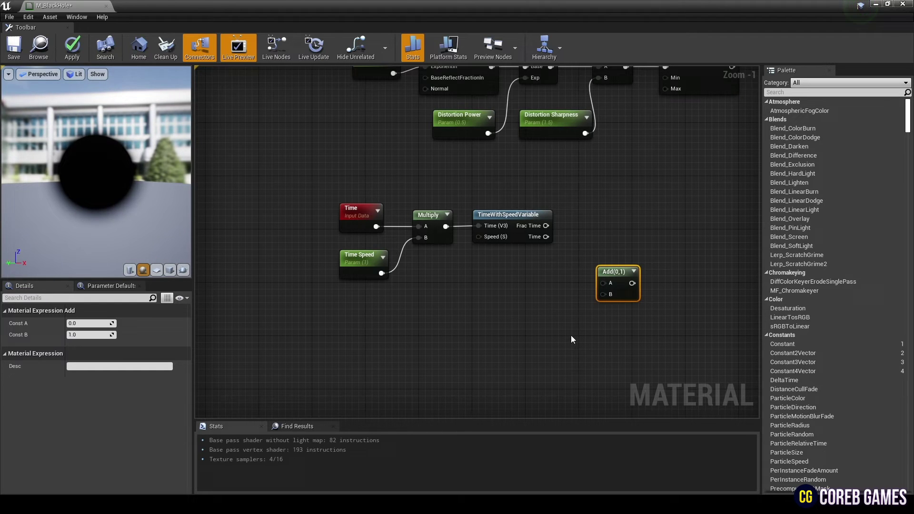
pyautogui.moveTo(567, 331); pyautogui.dragTo(565, 282, button='right')
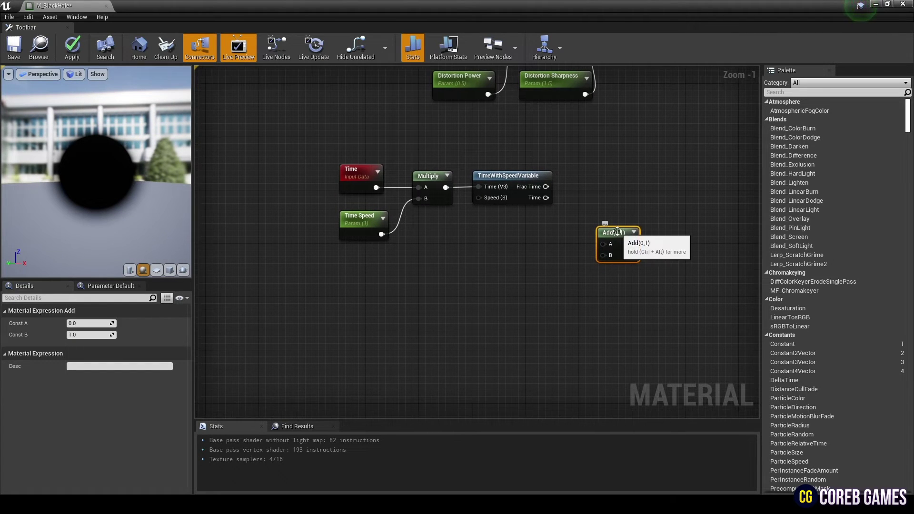
pyautogui.moveTo(617, 232); pyautogui.dragTo(642, 211, button='right')
pyautogui.rightClick(442, 279)
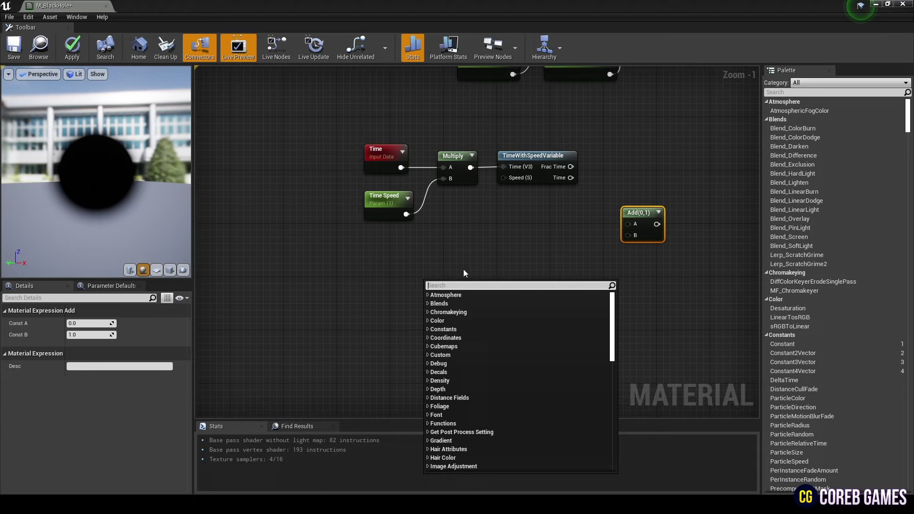
pyautogui.write('fre')
pyautogui.press('Return')
# Step: Add two scalar parameters, one above the other, to the left of the new Fresnel node
pyautogui.moveTo(346, 287); pyautogui.dragTo(379, 275, button='right')
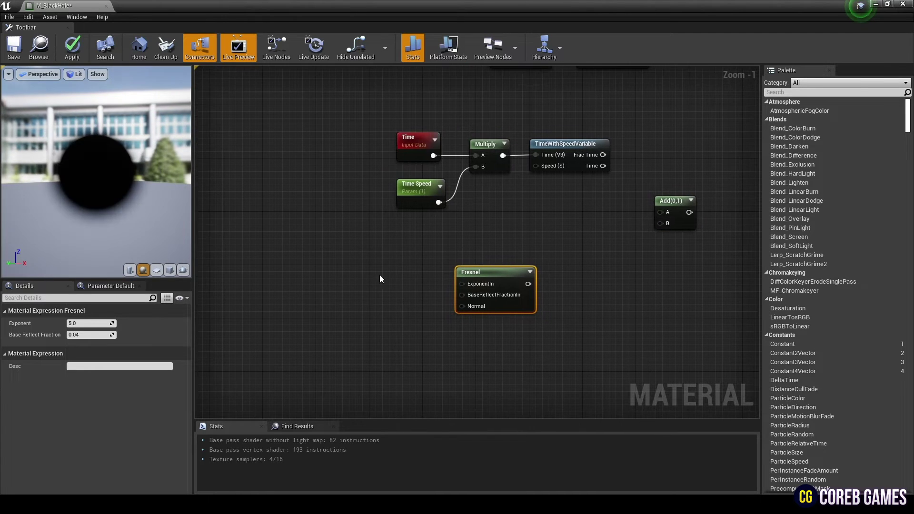
pyautogui.press('s')
pyautogui.click(397, 239)
pyautogui.press('s')
pyautogui.click(393, 321)
# Step: Name the upper new scalar parameter Fresnel Expo2 and the lower one Fresnel Base 2
pyautogui.click(416, 250)
pyautogui.click(93, 324)
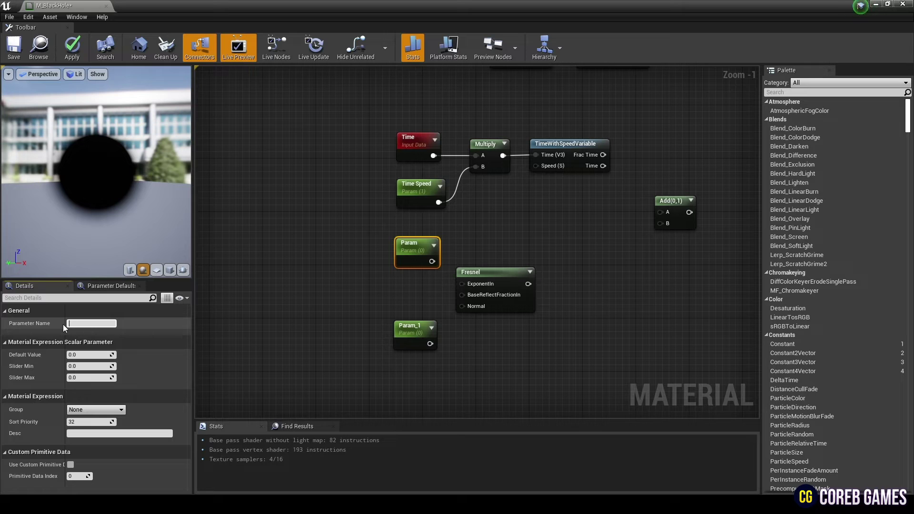
pyautogui.write('Fresnel Expo2')
pyautogui.click(415, 333)
pyautogui.click(90, 323)
pyautogui.write('Fresnel Expo2')
pyautogui.press('BackSpace')
pyautogui.press('BackSpace')
pyautogui.press('BackSpace')
pyautogui.press('BackSpace')
pyautogui.press('BackSpace')
pyautogui.write('Base 2')
pyautogui.press('Return')
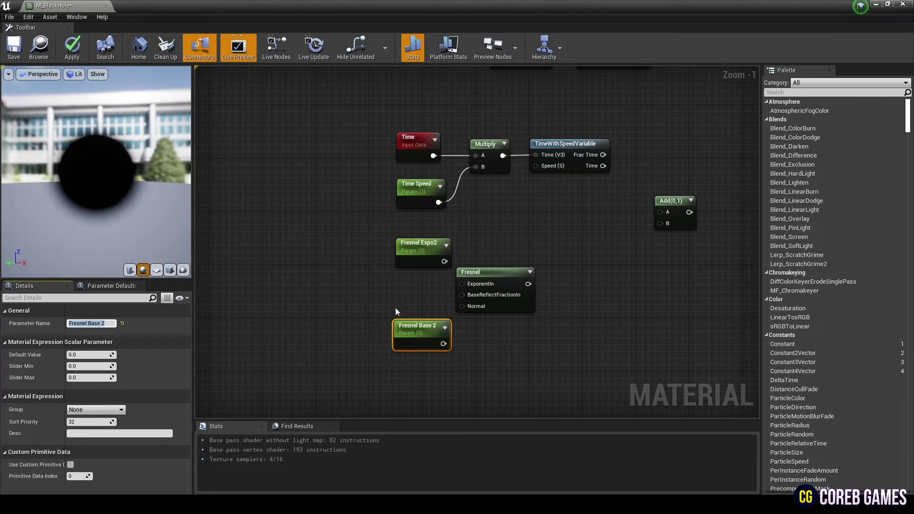
# Step: Set the default value of Fresnel Expo2 to 1 and of Fresnel Base 2 to 2
pyautogui.click(417, 249)
pyautogui.click(89, 355)
pyautogui.write('1')
pyautogui.click(424, 329)
pyautogui.click(88, 354)
pyautogui.write('2')
# Step: Connect Fresnel Expo2 to Fresnel's ExponentIn and Fresnel Base 2 to BaseReflectFractionIn, and tidy the nodes
pyautogui.moveTo(487, 277); pyautogui.dragTo(490, 269)
pyautogui.moveTo(432, 336); pyautogui.dragTo(489, 279)
pyautogui.moveTo(419, 322); pyautogui.dragTo(426, 289)
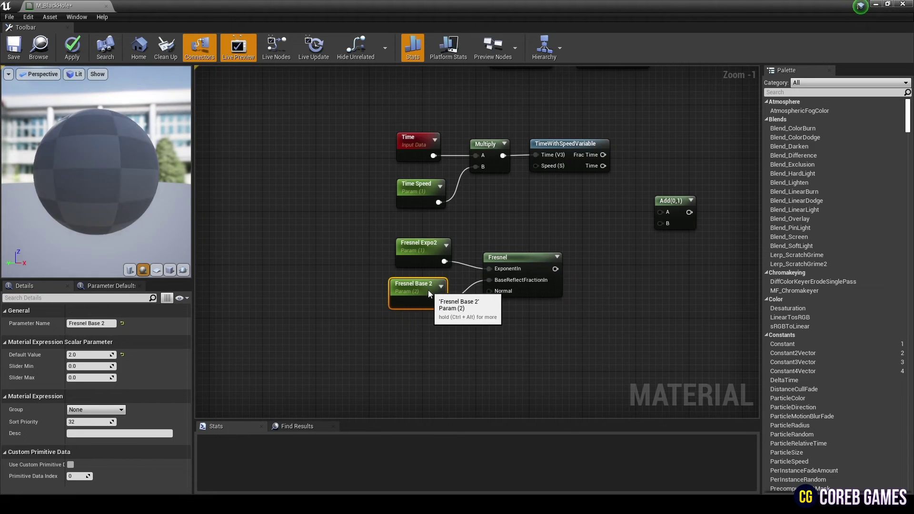
pyautogui.moveTo(544, 257); pyautogui.dragTo(535, 300, button='right')
pyautogui.moveTo(513, 302); pyautogui.dragTo(513, 296)
# Step: Connect TimeWithSpeedVariable's Frac Time output to Add's A input and the Fresnel output to its B input
pyautogui.moveTo(664, 256); pyautogui.dragTo(556, 267, button='right')
pyautogui.moveTo(556, 267); pyautogui.dragTo(565, 263)
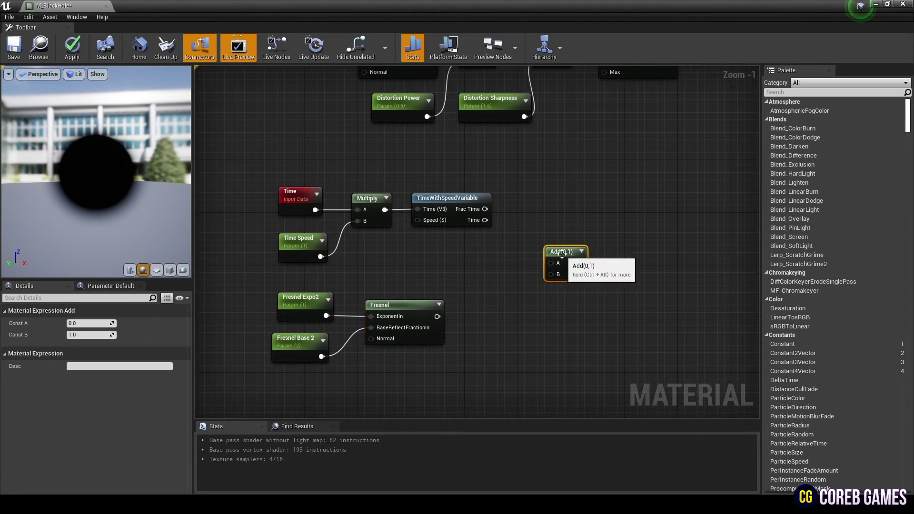
pyautogui.moveTo(485, 210); pyautogui.dragTo(486, 212)
pyautogui.moveTo(551, 267); pyautogui.dragTo(552, 264)
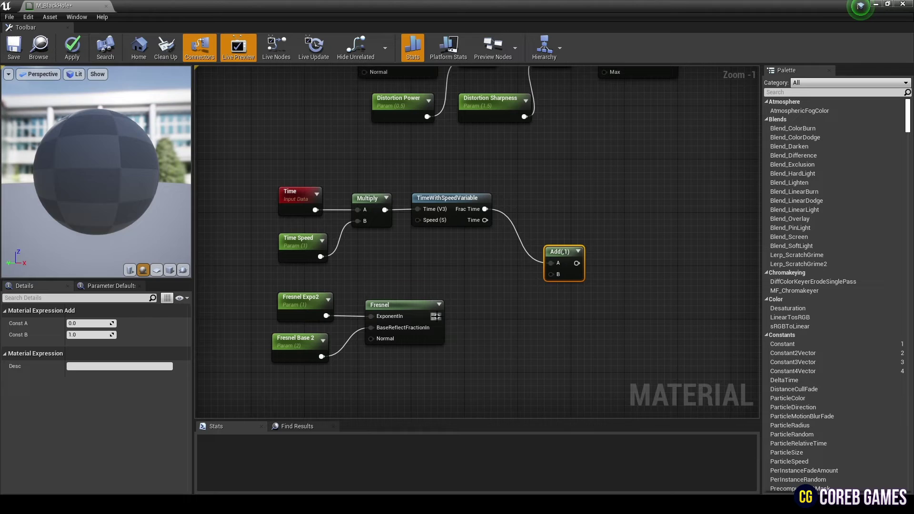
pyautogui.moveTo(437, 316); pyautogui.dragTo(551, 274)
# Step: Move Fresnel together with its two parameters so that Fresnel lines up below TimeWithSpeedVariable
pyautogui.moveTo(266, 285); pyautogui.dragTo(450, 369)
pyautogui.moveTo(415, 308); pyautogui.dragTo(461, 291)
pyautogui.click(484, 259)
# Step: Add a Sine node to the right of Add and connect Add's output to its input
pyautogui.moveTo(484, 260); pyautogui.dragTo(361, 325, button='right')
pyautogui.moveTo(521, 268); pyautogui.dragTo(521, 235, button='right')
pyautogui.rightClick(519, 269)
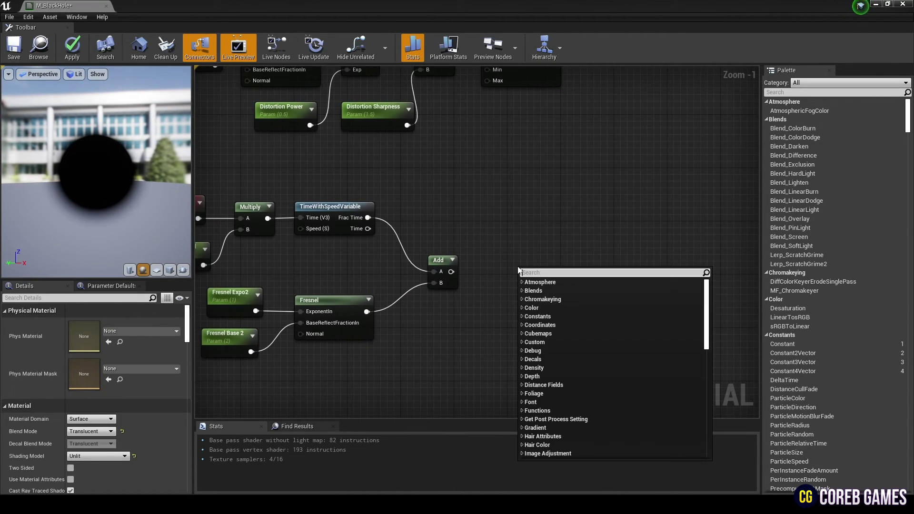
pyautogui.write('sine')
pyautogui.press('Return')
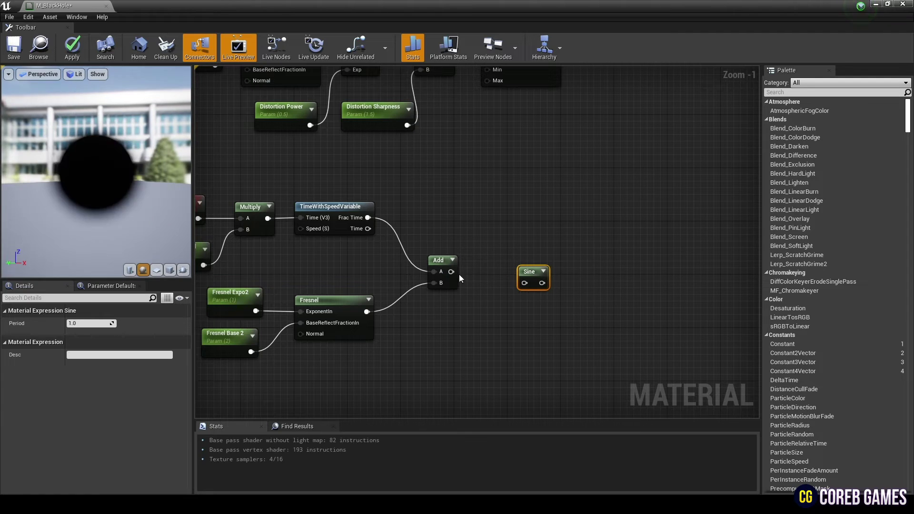
pyautogui.moveTo(451, 272); pyautogui.dragTo(502, 267)
# Step: Preview the Sine node's output on the preview sphere and stop previewing it
pyautogui.rightClick(501, 267)
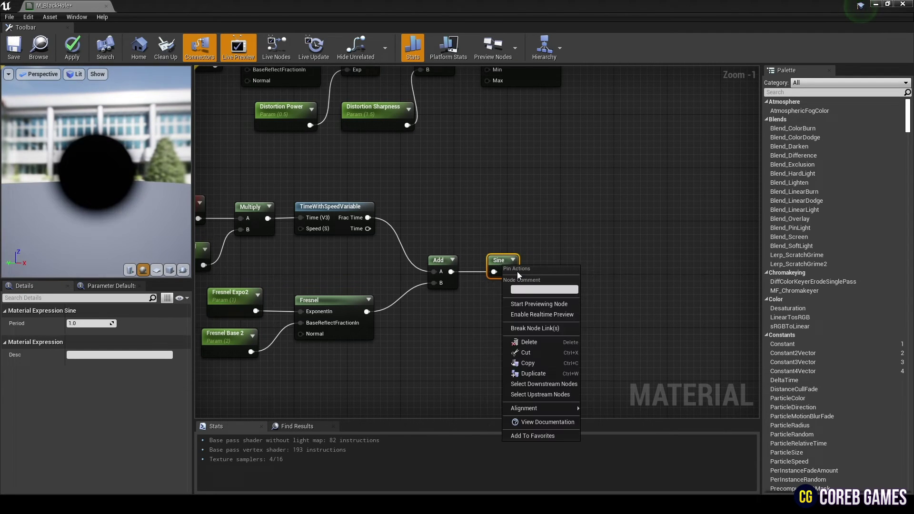
pyautogui.click(526, 303)
pyautogui.moveTo(86, 185); pyautogui.dragTo(148, 164)
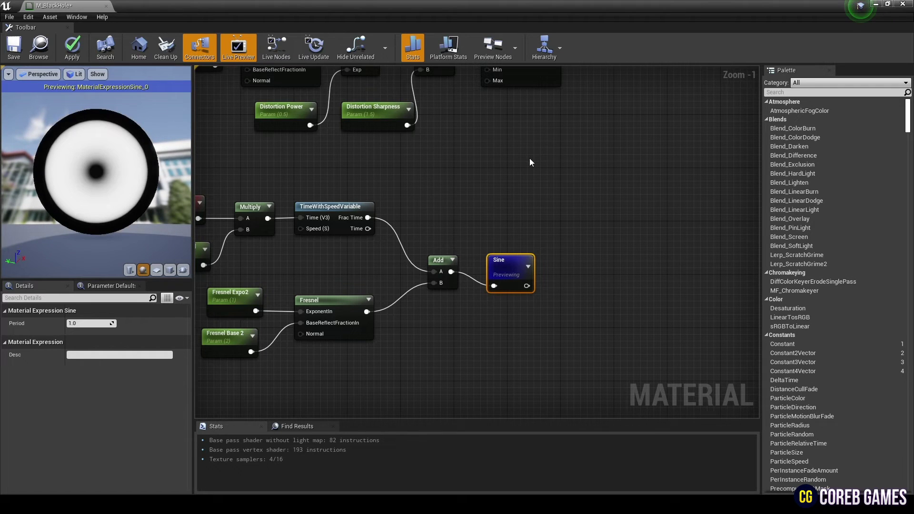
pyautogui.rightClick(498, 259)
pyautogui.click(529, 299)
# Step: Add a Multiply node combining the Clamp output in its A input and the Sine output in its B input
pyautogui.moveTo(609, 244); pyautogui.dragTo(454, 321, button='right')
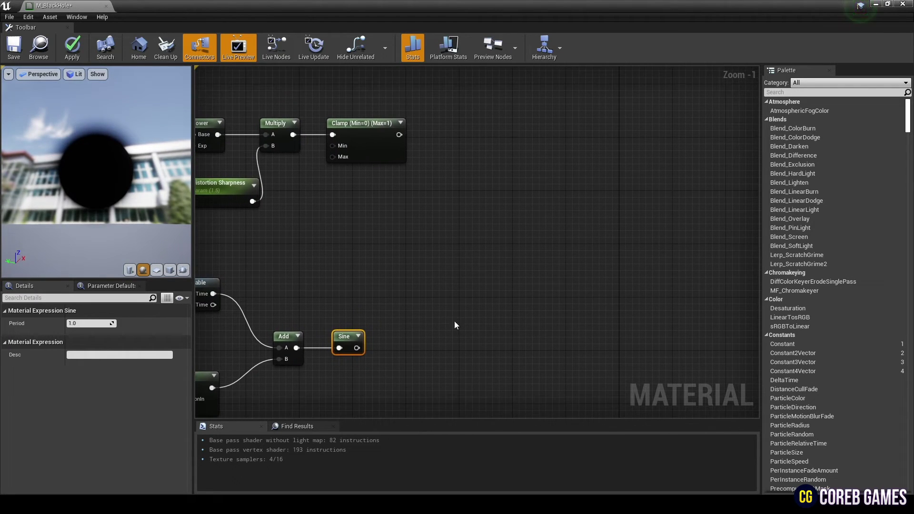
pyautogui.click(477, 208)
pyautogui.moveTo(357, 347); pyautogui.dragTo(483, 232)
pyautogui.moveTo(419, 157); pyautogui.dragTo(467, 210, button='right')
pyautogui.moveTo(448, 187); pyautogui.dragTo(530, 273)
# Step: Connect the output of the Multiply combining Clamp and Sine to the material's Refraction input
pyautogui.moveTo(601, 232); pyautogui.dragTo(480, 287, button='right')
pyautogui.moveTo(384, 335); pyautogui.dragTo(438, 354, button='right')
pyautogui.click(650, 213)
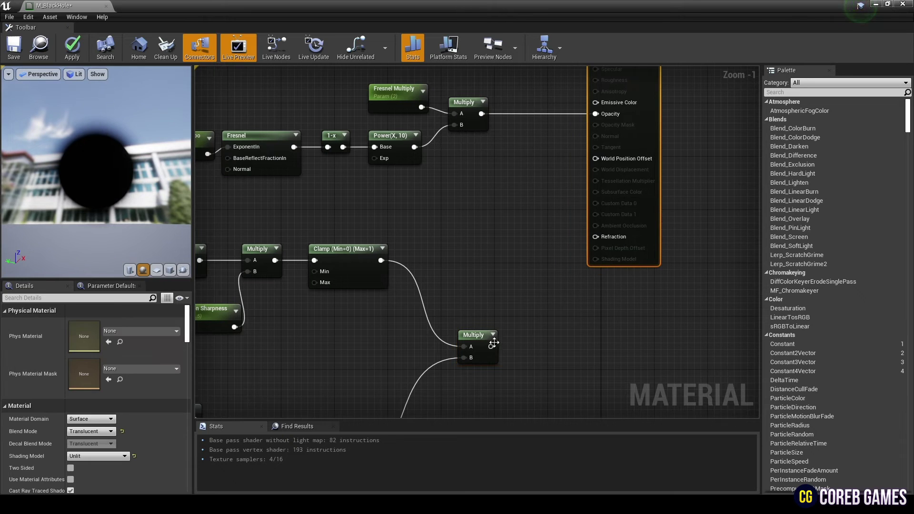
pyautogui.moveTo(493, 343); pyautogui.dragTo(526, 317)
pyautogui.moveTo(597, 242); pyautogui.dragTo(595, 237)
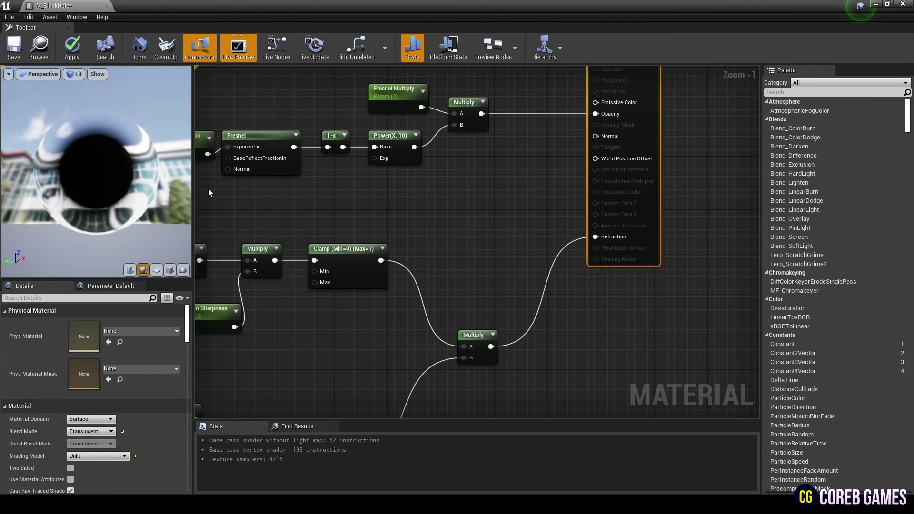
# Step: Inspect the refraction on the preview sphere, save the material and close its editor
pyautogui.moveTo(183, 189); pyautogui.dragTo(148, 164)
pyautogui.moveTo(71, 142); pyautogui.dragTo(112, 167)
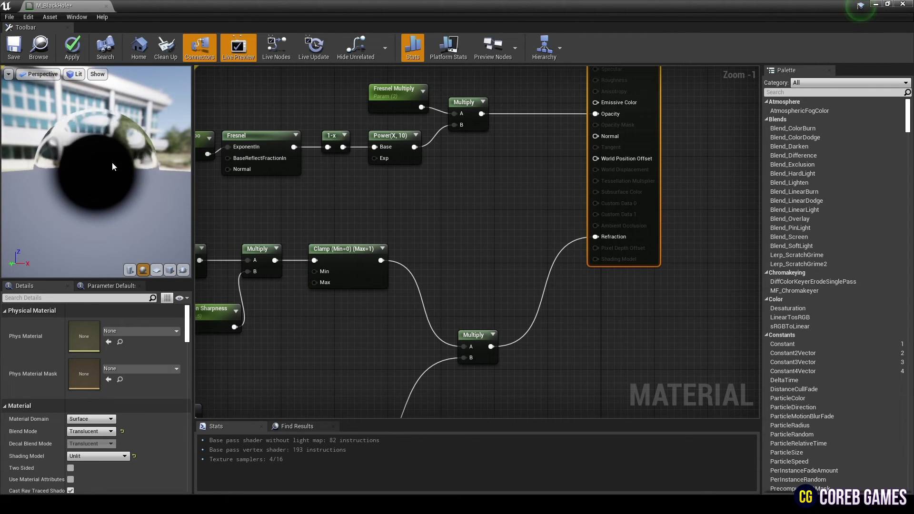
pyautogui.click(14, 46)
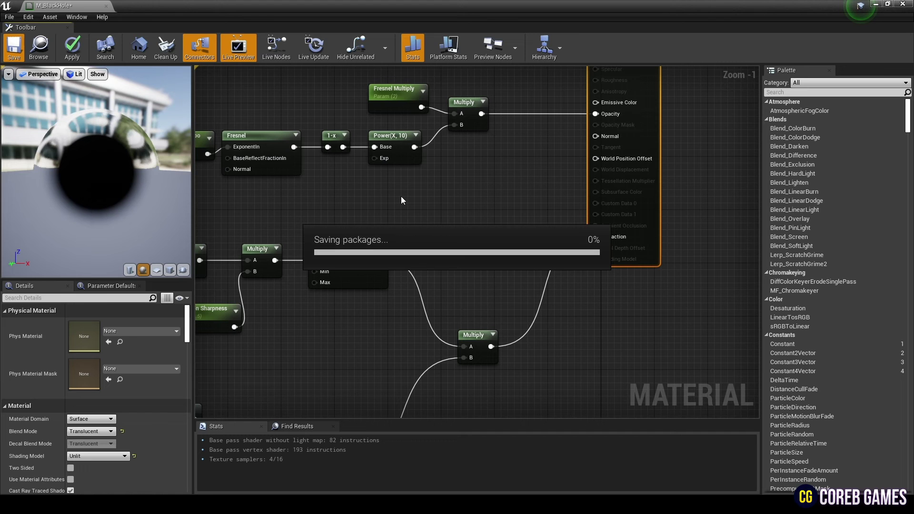
pyautogui.click(106, 5)
# Step: Create a material instance from M_BlackHole in the Content folder, keeping the default name
pyautogui.moveTo(458, 219)
pyautogui.mouseDown(button='right')
pyautogui.moveTo(438, 266)
pyautogui.moveTo(452, 181)
pyautogui.moveTo(458, 219)
pyautogui.mouseUp(button='right')
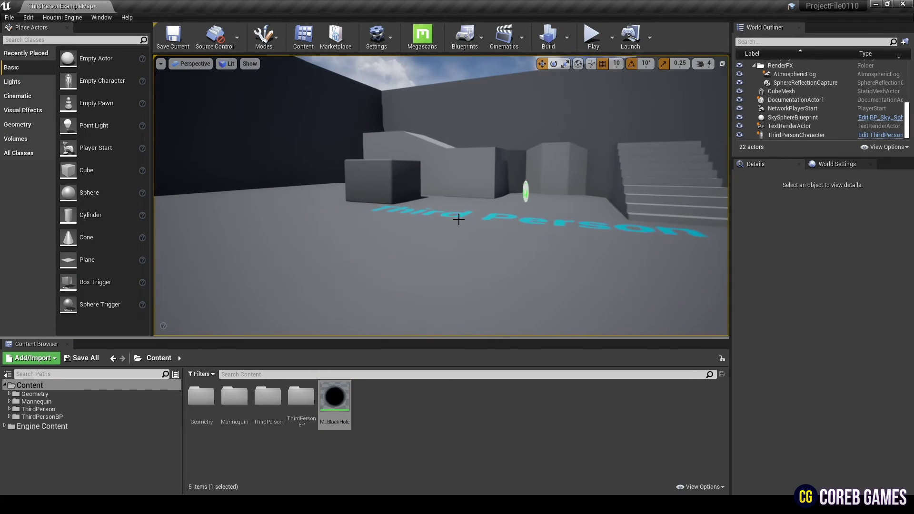
pyautogui.rightClick(334, 397)
pyautogui.click(415, 172)
pyautogui.press('Return')
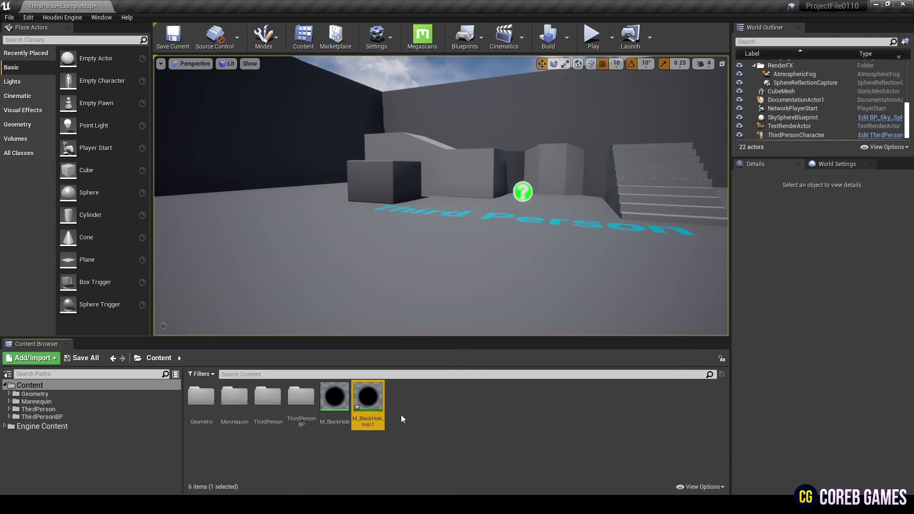
# Step: Place a Sphere in the level in front of the dark wall and raise it to Z 400
pyautogui.moveTo(480, 269); pyautogui.dragTo(468, 222)
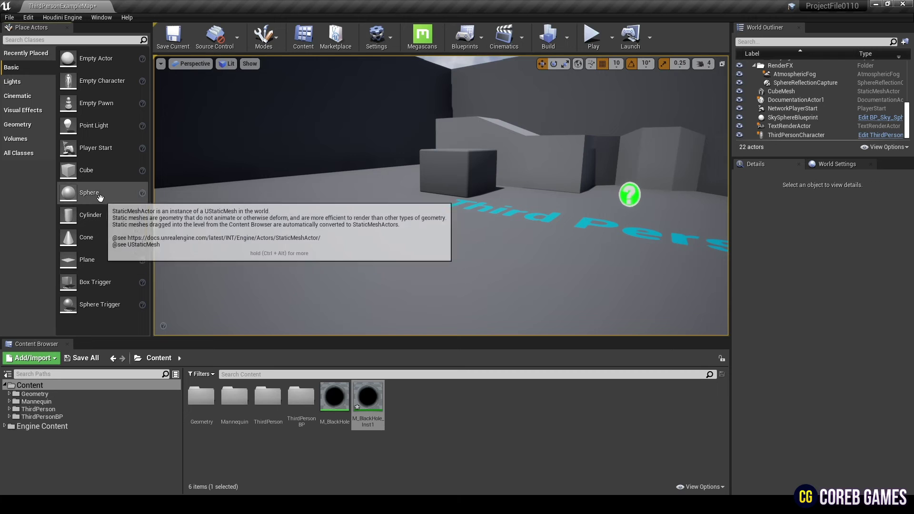
pyautogui.moveTo(89, 192); pyautogui.dragTo(342, 90)
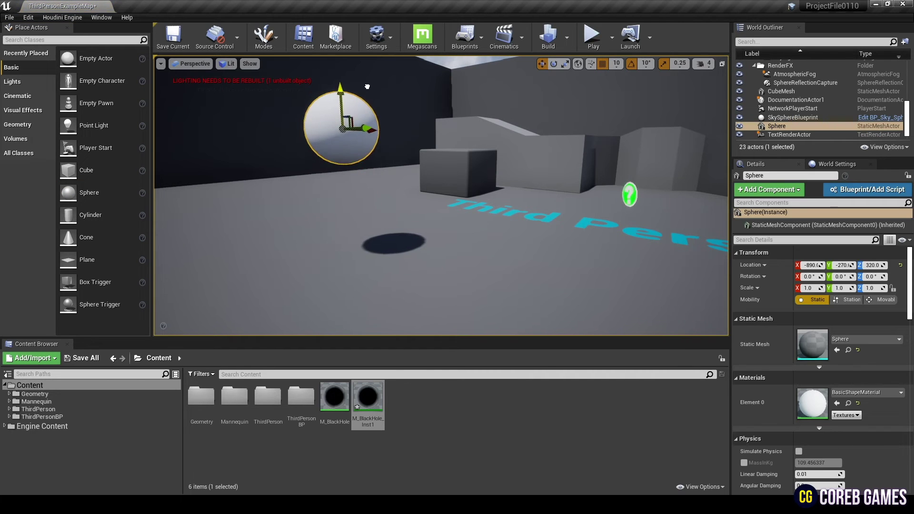
pyautogui.moveTo(342, 91); pyautogui.dragTo(307, 72, button='right')
pyautogui.moveTo(433, 165); pyautogui.dragTo(433, 122)
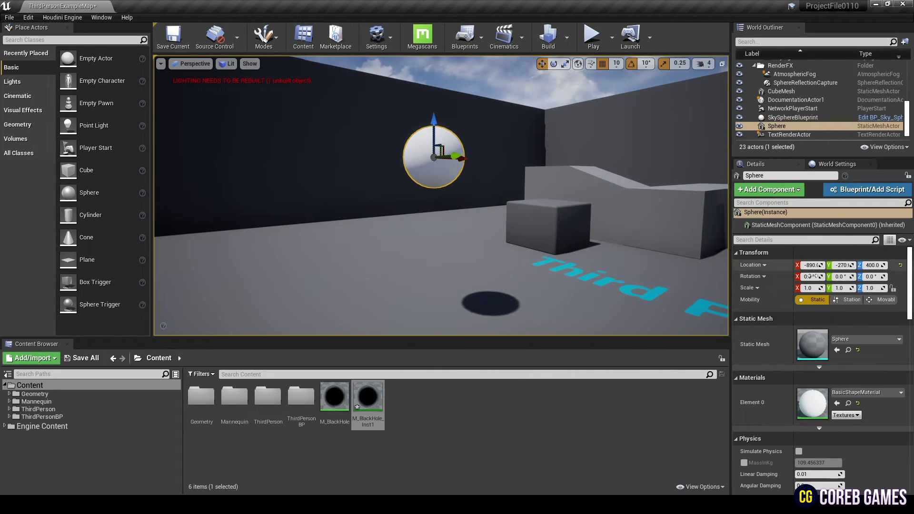
# Step: Set the sphere's scale to 3 on the X, Y and Z axes
pyautogui.click(813, 288)
pyautogui.write('3')
pyautogui.press('Tab')
pyautogui.write('3')
pyautogui.press('Tab')
pyautogui.write('3')
pyautogui.press('Return')
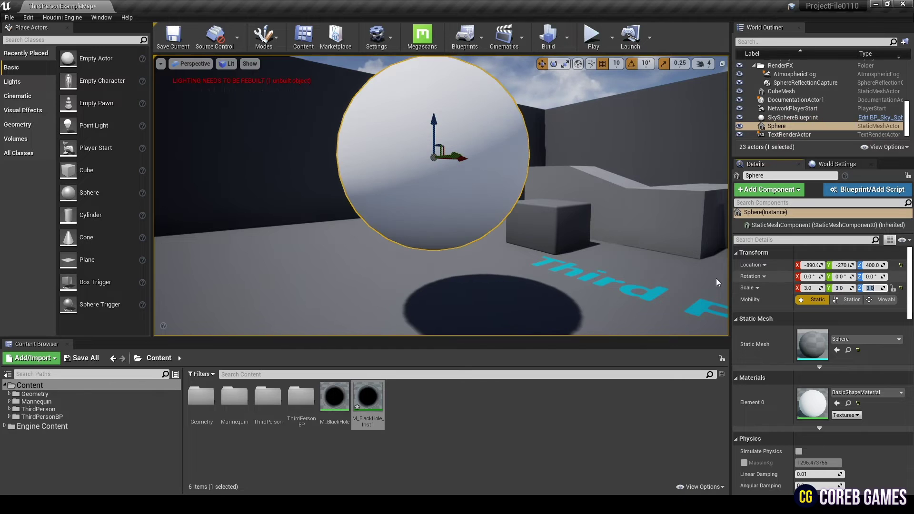
# Step: Apply the M_BlackHole_Inst1 material instance to the sphere and view it from another angle
pyautogui.moveTo(556, 242)
pyautogui.mouseDown(button='right')
pyautogui.moveTo(509, 205)
pyautogui.moveTo(552, 228)
pyautogui.moveTo(548, 252)
pyautogui.moveTo(556, 242)
pyautogui.mouseUp(button='right')
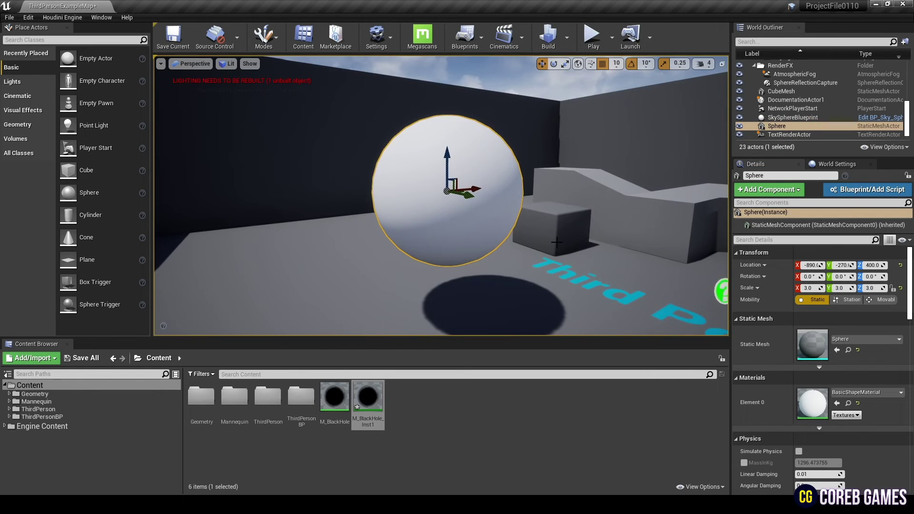
pyautogui.moveTo(367, 397); pyautogui.dragTo(436, 200)
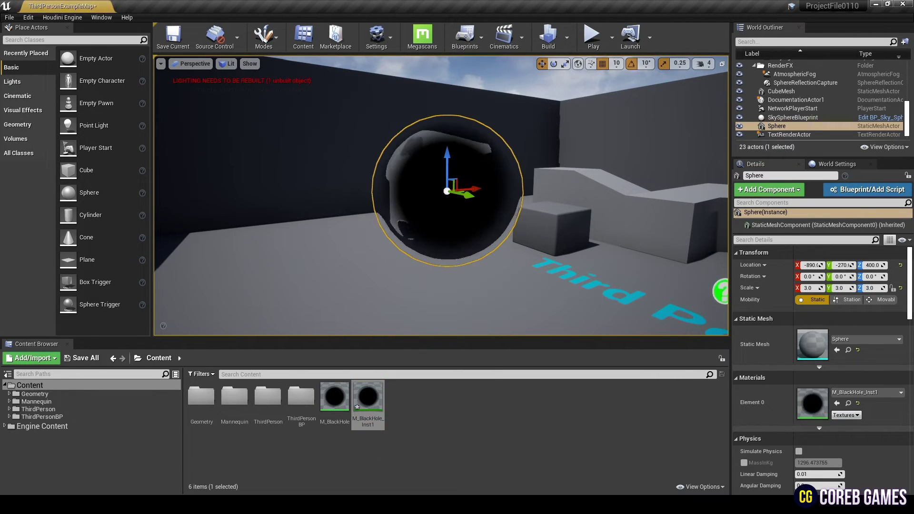
pyautogui.moveTo(453, 316)
pyautogui.mouseDown(button='right')
pyautogui.moveTo(481, 281)
pyautogui.moveTo(461, 329)
pyautogui.moveTo(460, 286)
pyautogui.moveTo(453, 316)
pyautogui.mouseUp(button='right')
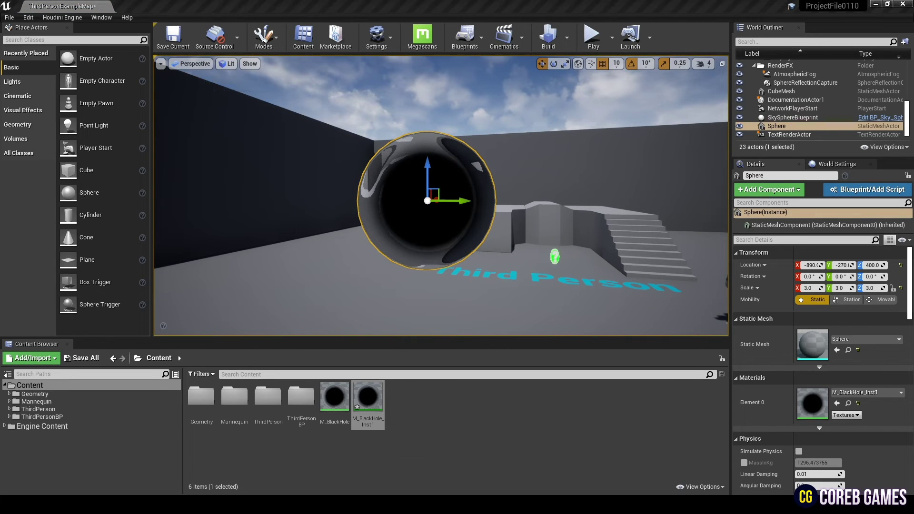
# Step: Open M_BlackHole_Inst1 in its editor, then move and enlarge the window so all scalar parameters can be read
pyautogui.click(465, 446)
pyautogui.doubleClick(367, 397)
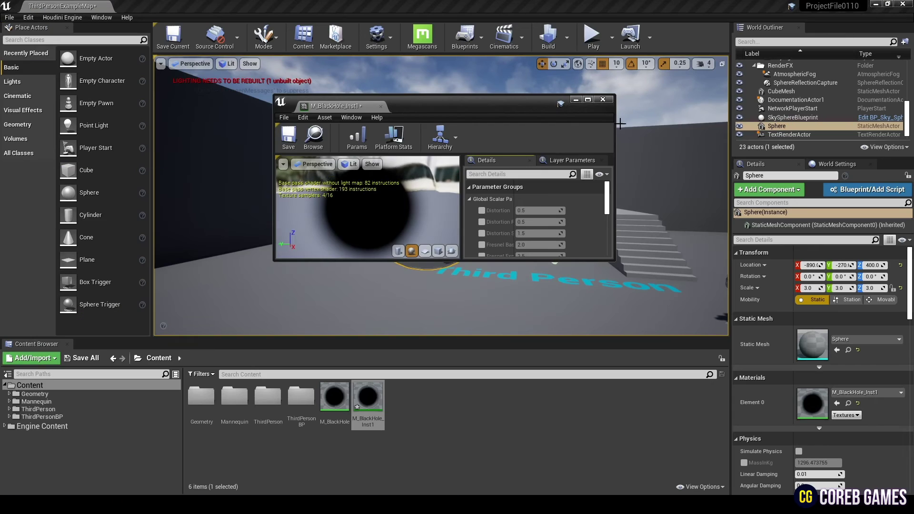
pyautogui.moveTo(511, 112); pyautogui.dragTo(242, 210)
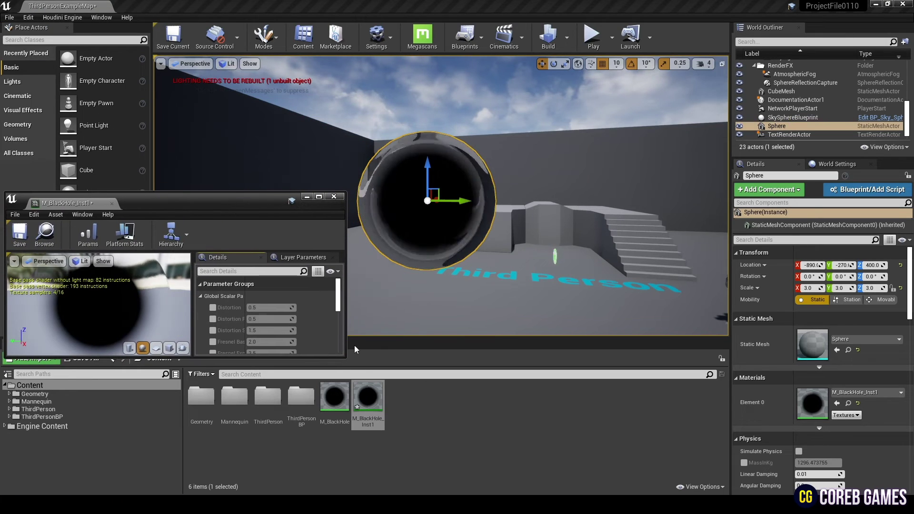
pyautogui.moveTo(345, 357); pyautogui.dragTo(471, 495)
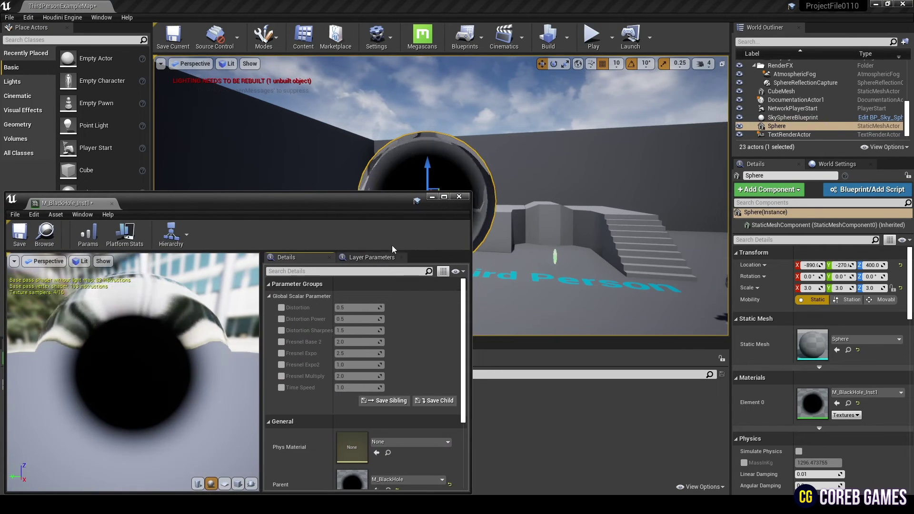